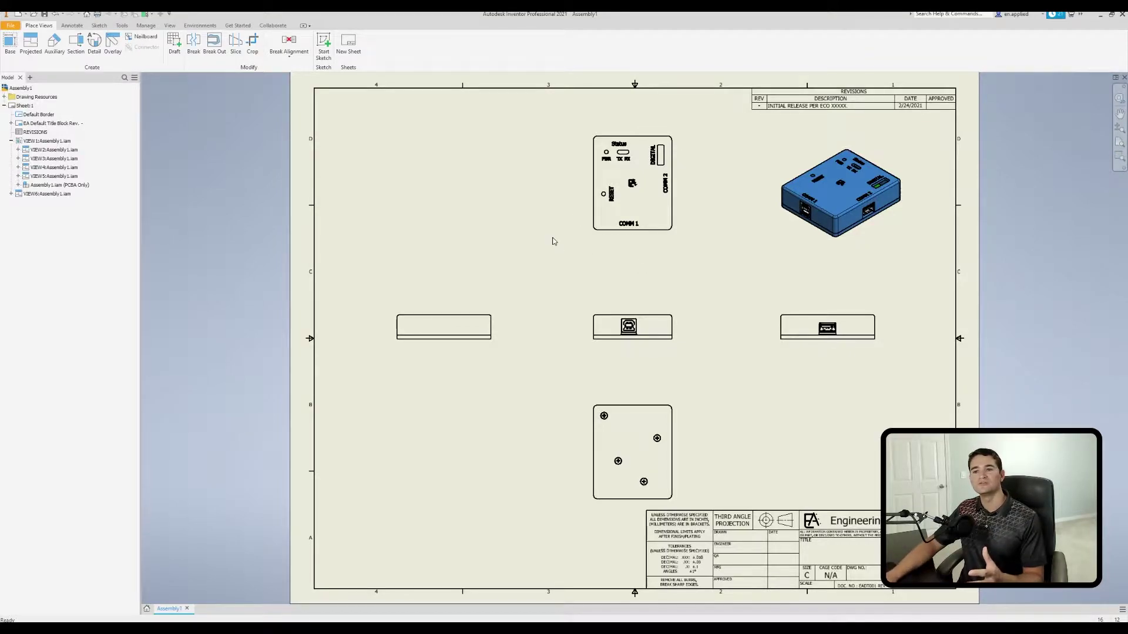
{"action": "scroll", "coordinate": [645, 195], "scroll_direction": "up", "scroll_amount": 8}
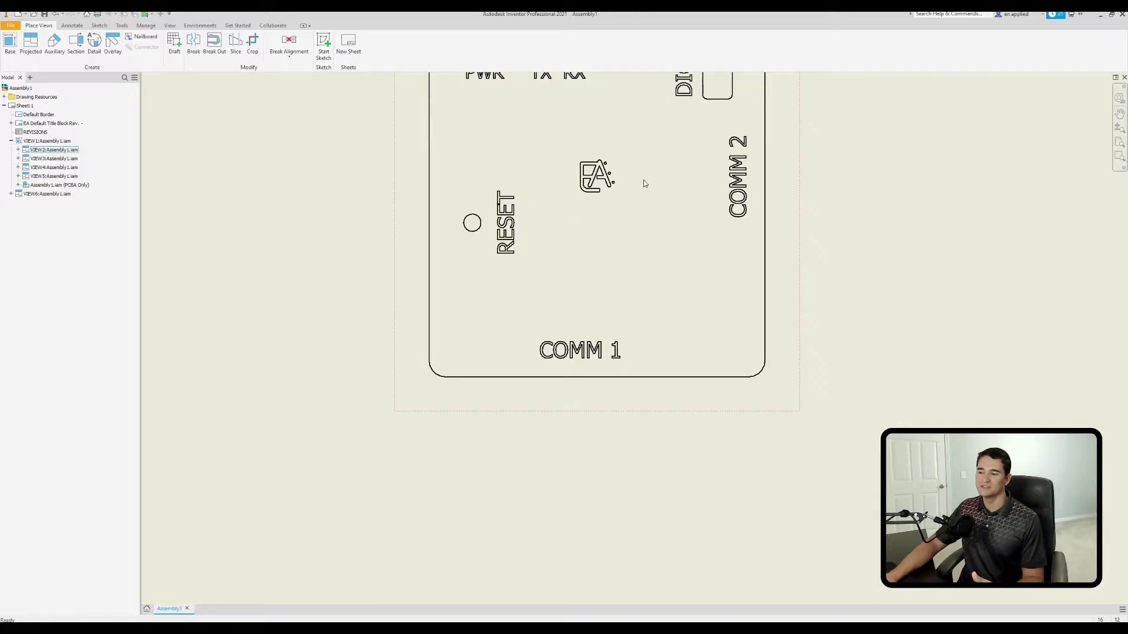
{"action": "scroll", "coordinate": [645, 184], "scroll_direction": "down", "scroll_amount": 8}
{"action": "scroll", "coordinate": [648, 263], "scroll_direction": "up", "scroll_amount": 7}
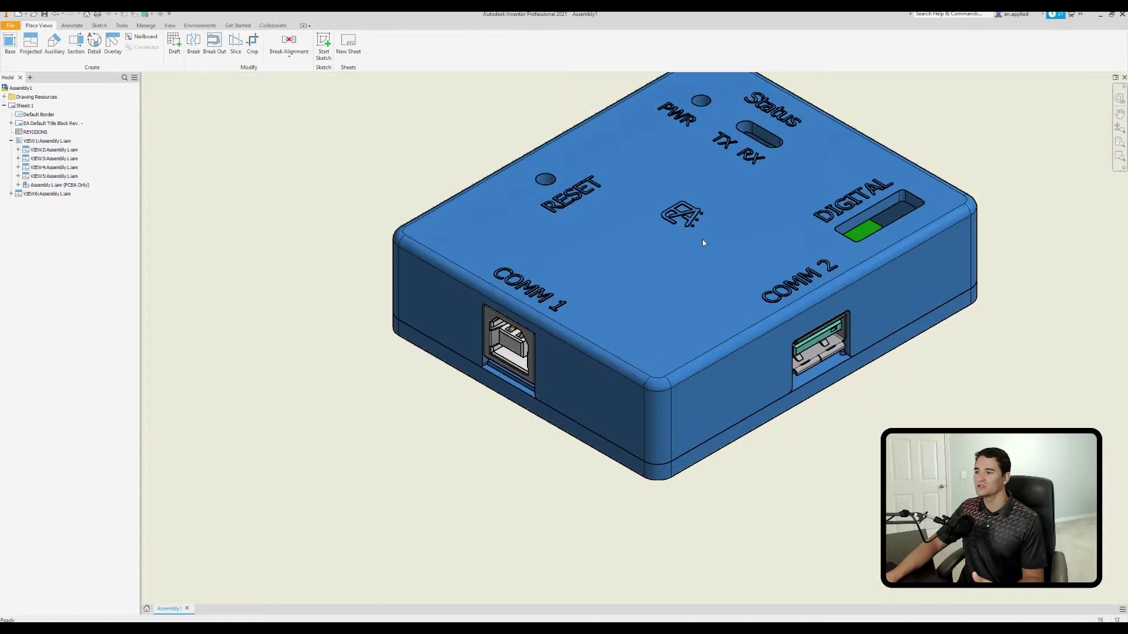
{"action": "scroll", "coordinate": [531, 252], "scroll_direction": "down", "scroll_amount": 7}
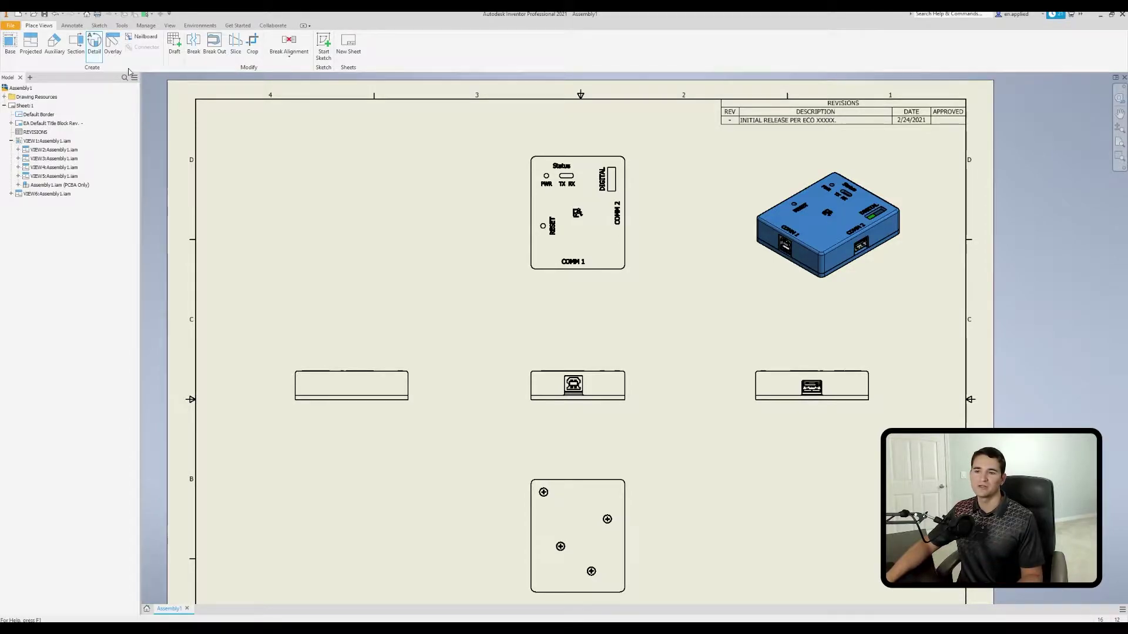
Start a 2:1 detail view A of the top view, enclosing the EA logo in a tight circular fence
{"action": "left_click", "coordinate": [96, 56]}
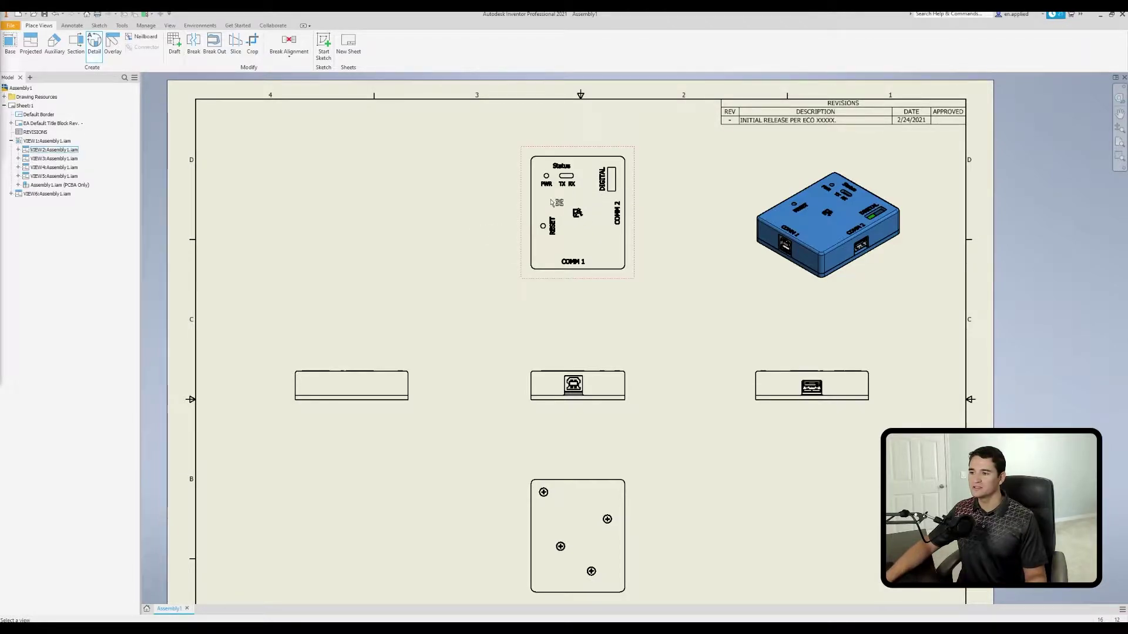
{"action": "left_click", "coordinate": [578, 213]}
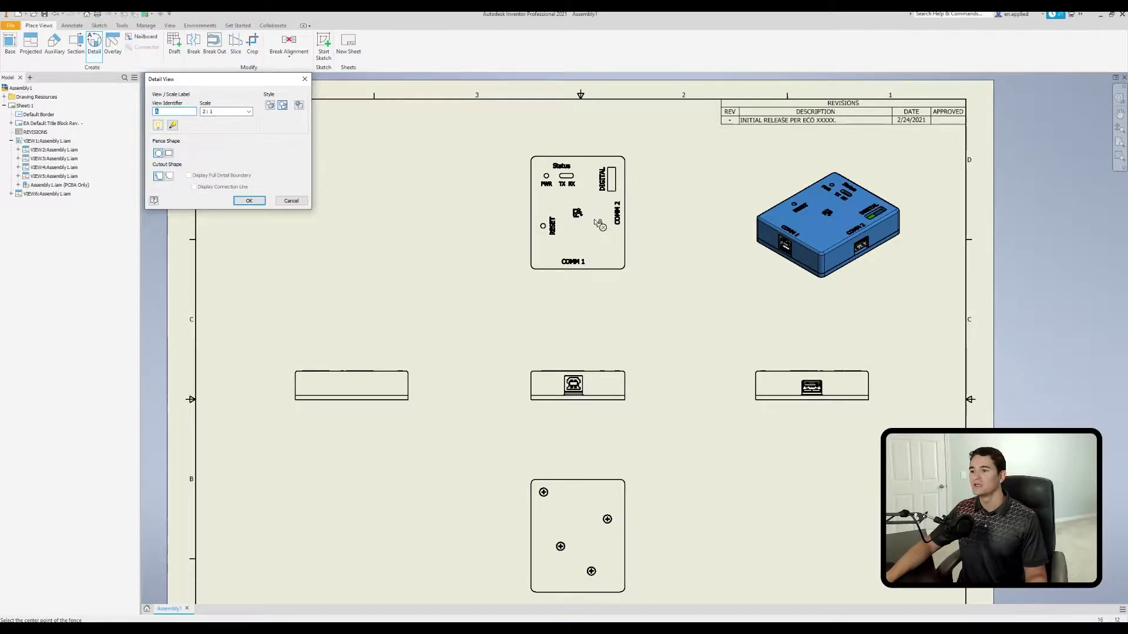
{"action": "scroll", "coordinate": [578, 219], "scroll_direction": "up", "scroll_amount": 5}
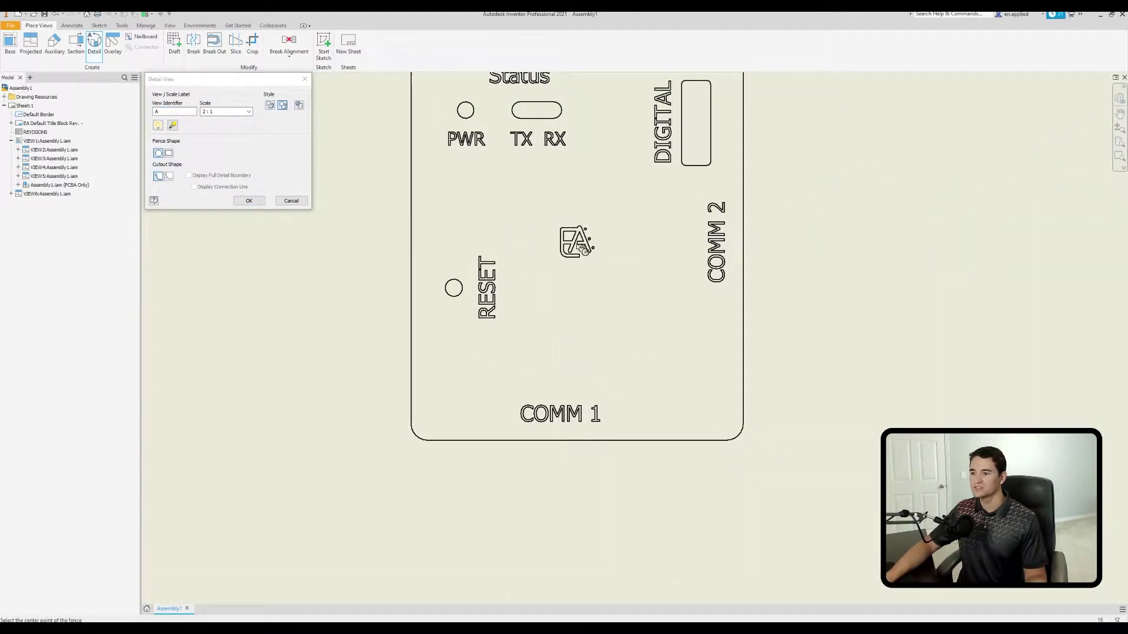
{"action": "scroll", "coordinate": [575, 244], "scroll_direction": "up", "scroll_amount": 3}
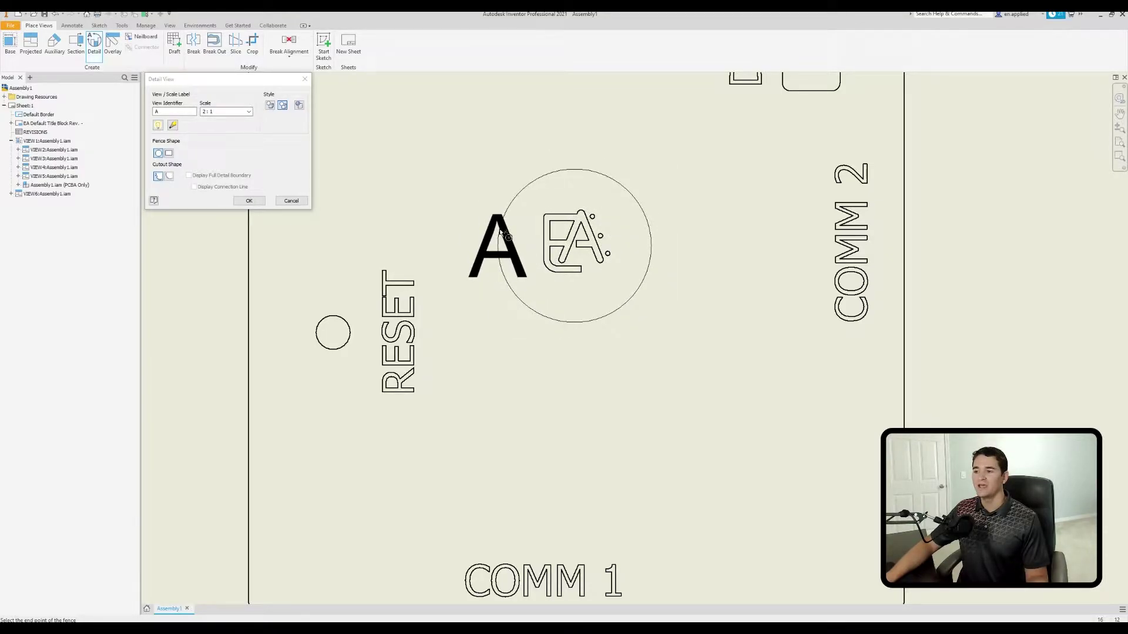
{"action": "scroll", "coordinate": [502, 235], "scroll_direction": "down", "scroll_amount": 2}
{"action": "scroll", "coordinate": [502, 235], "scroll_direction": "down", "scroll_amount": 2}
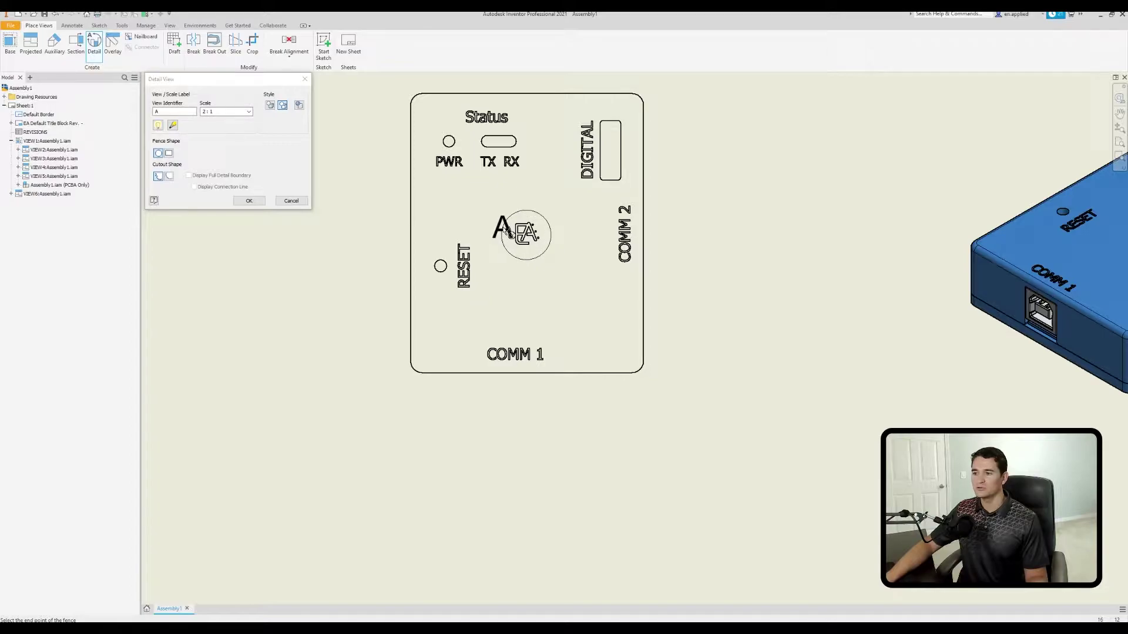
{"action": "scroll", "coordinate": [509, 233], "scroll_direction": "up", "scroll_amount": 4}
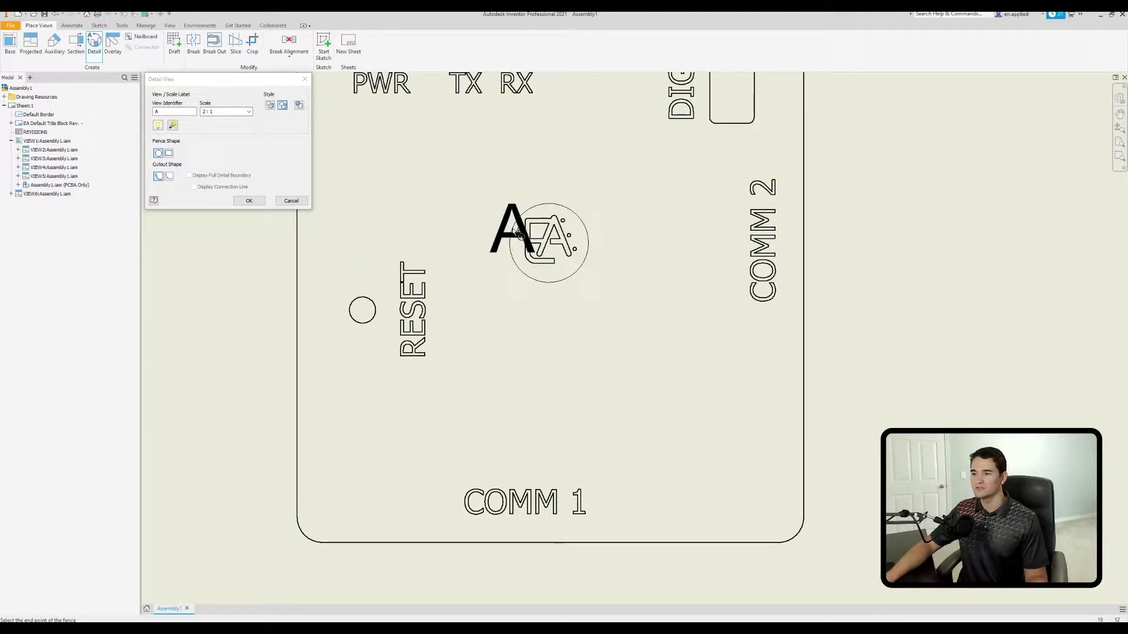
{"action": "left_click", "coordinate": [518, 234]}
Place the enlarged logo detail in the empty area of sheet zone D4
{"action": "scroll", "coordinate": [511, 234], "scroll_direction": "down", "scroll_amount": 4}
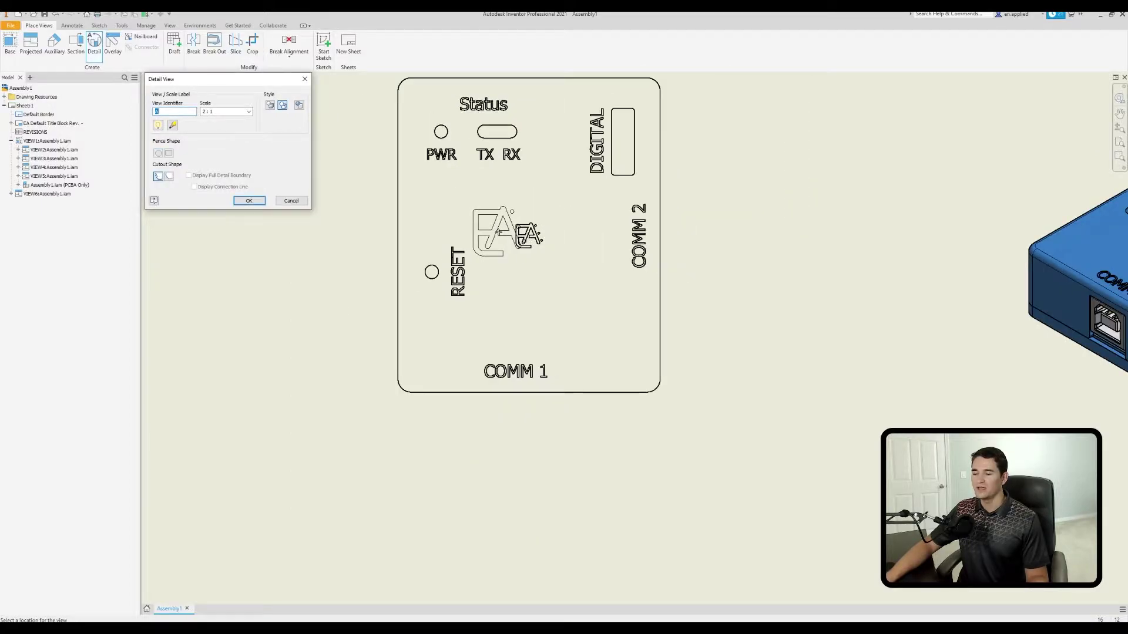
{"action": "middle_click_drag", "start_coordinate": [445, 230], "coordinate": [684, 250]}
{"action": "scroll", "coordinate": [505, 223], "scroll_direction": "down", "scroll_amount": 3}
{"action": "scroll", "coordinate": [501, 257], "scroll_direction": "up", "scroll_amount": 2}
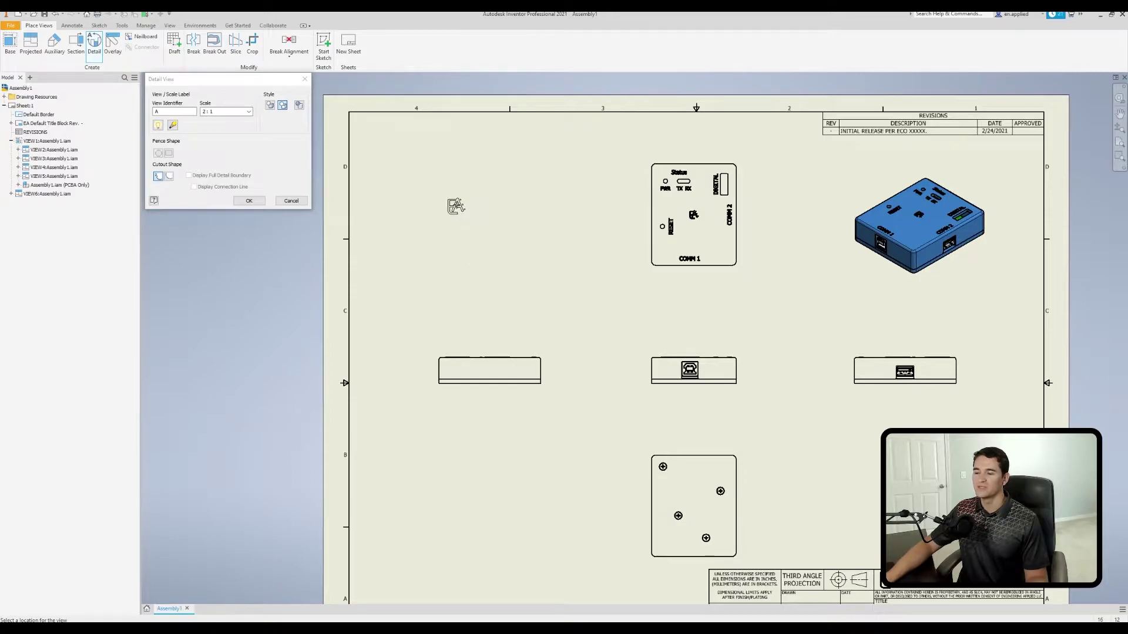
{"action": "left_click", "coordinate": [461, 200]}
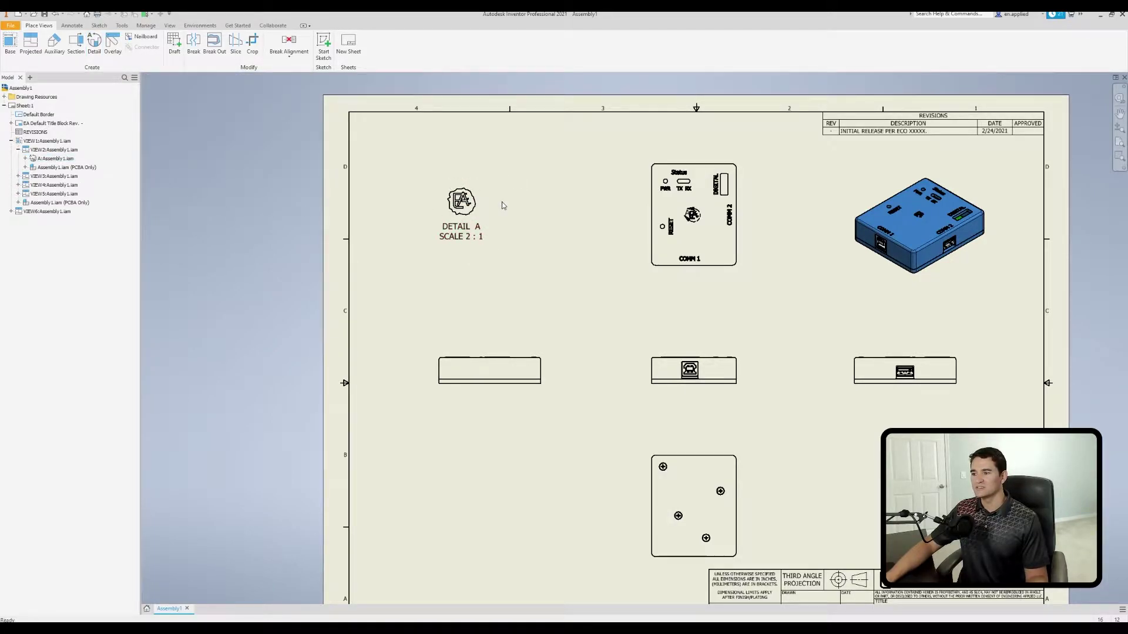
{"action": "left_click", "coordinate": [477, 225]}
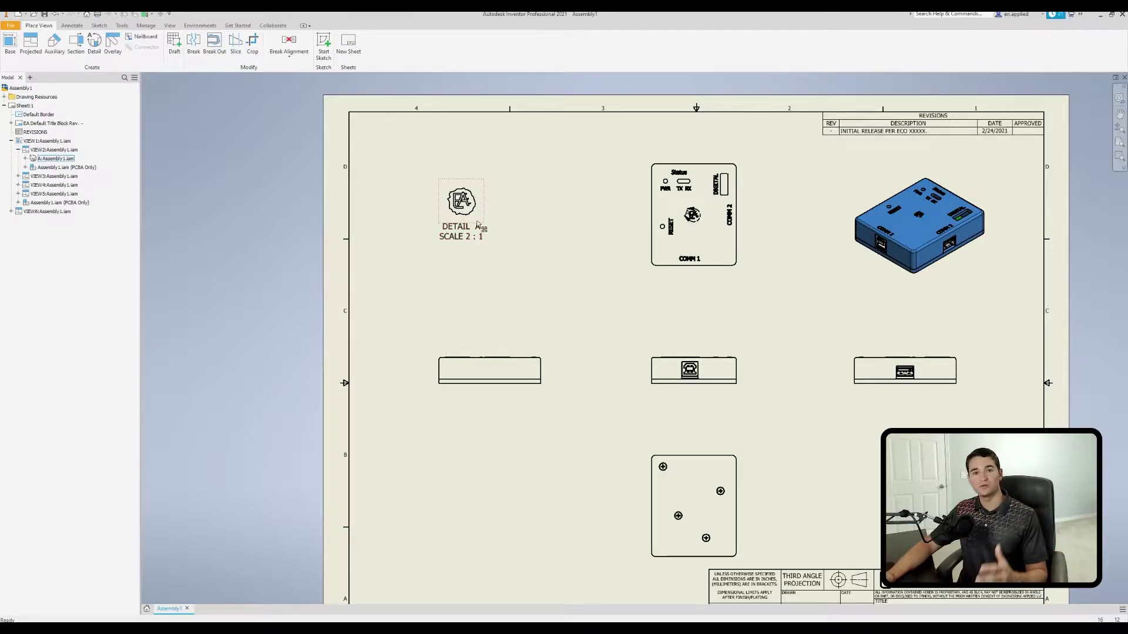
{"action": "left_click", "coordinate": [488, 215]}
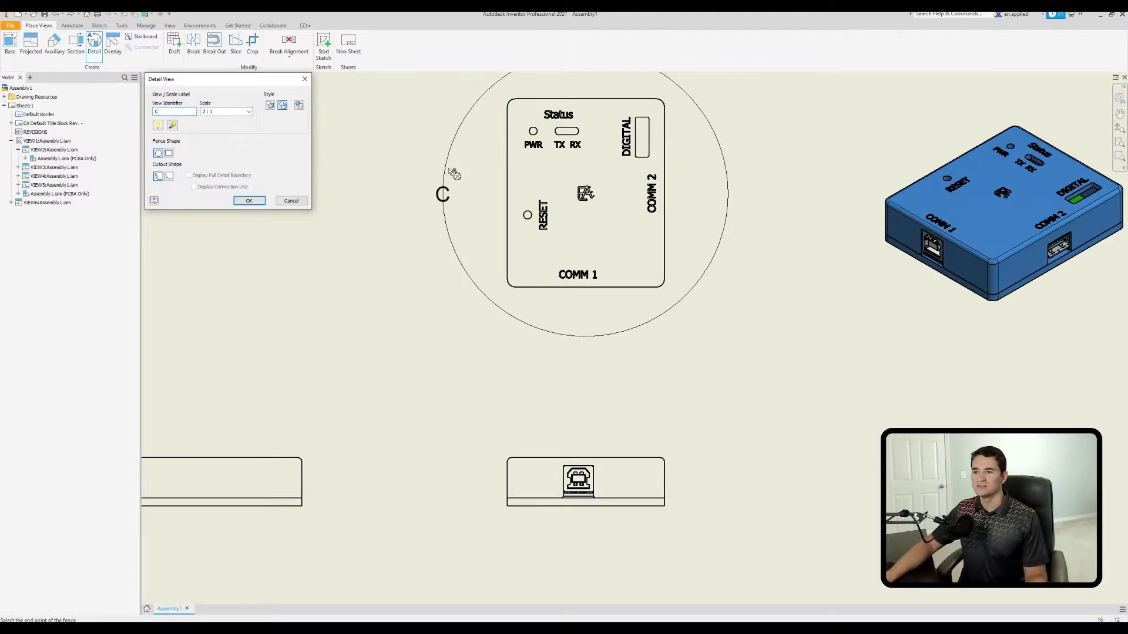
Create a circular 2:1 detail view of the EA logo with identifier C in sheet zone D4, and undo it
{"action": "left_click", "coordinate": [566, 182]}
{"action": "middle_click_drag", "start_coordinate": [448, 189], "coordinate": [816, 297]}
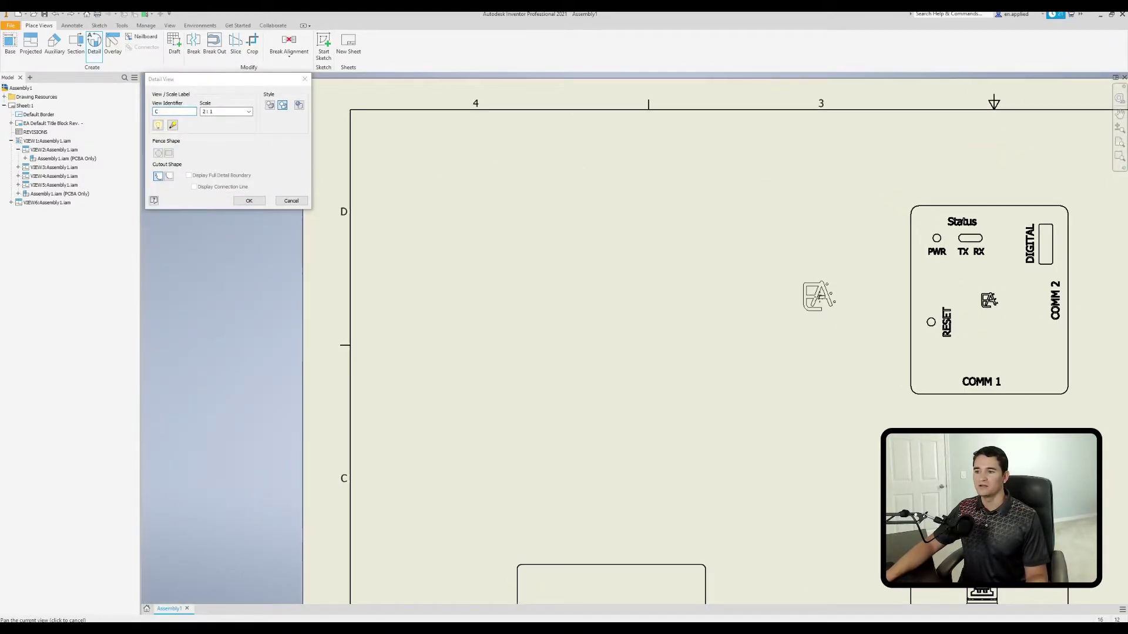
{"action": "left_click", "coordinate": [557, 258]}
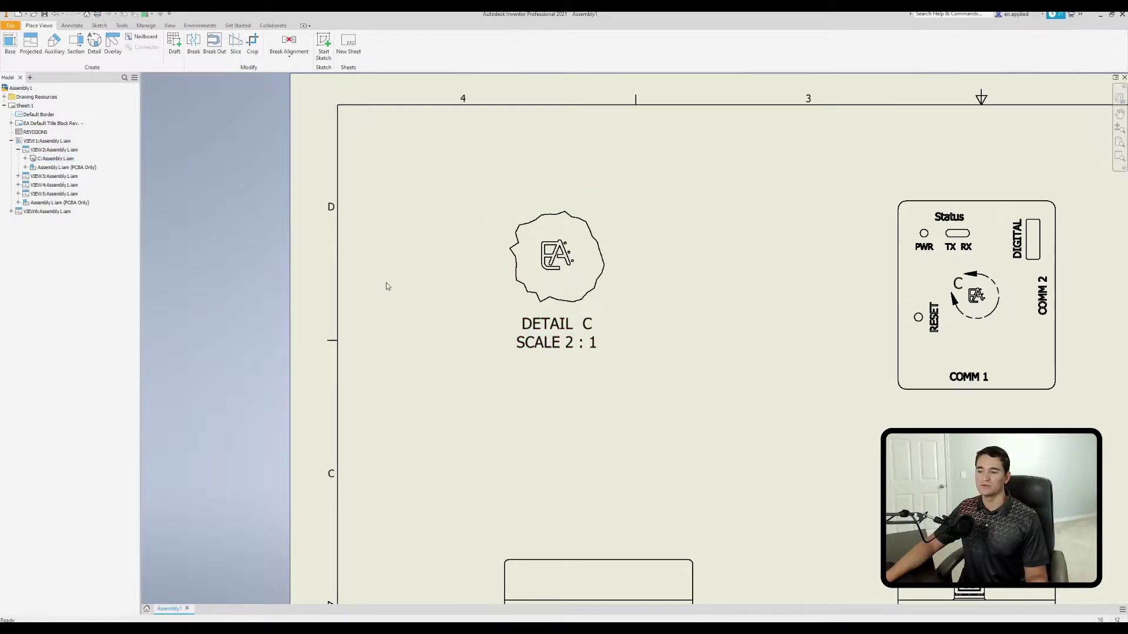
{"action": "left_click", "coordinate": [55, 18]}
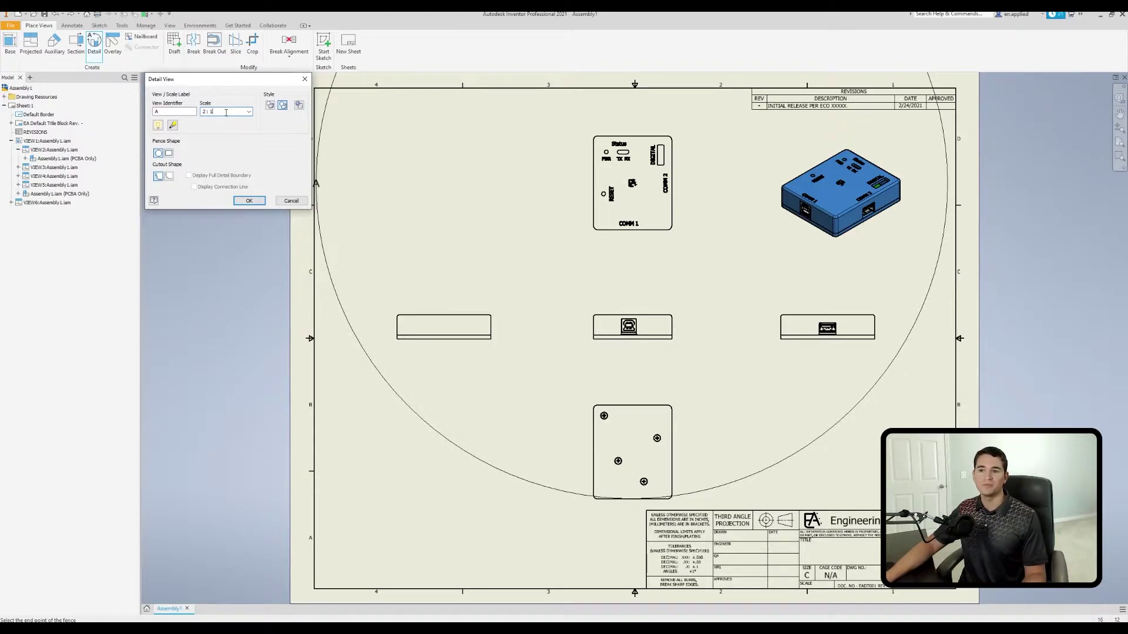
Create detail view A of the EA logo beside the top view, trying a custom 4:1 scale and selecting the preset 5:1 scale
{"action": "type", "text": "4:"}
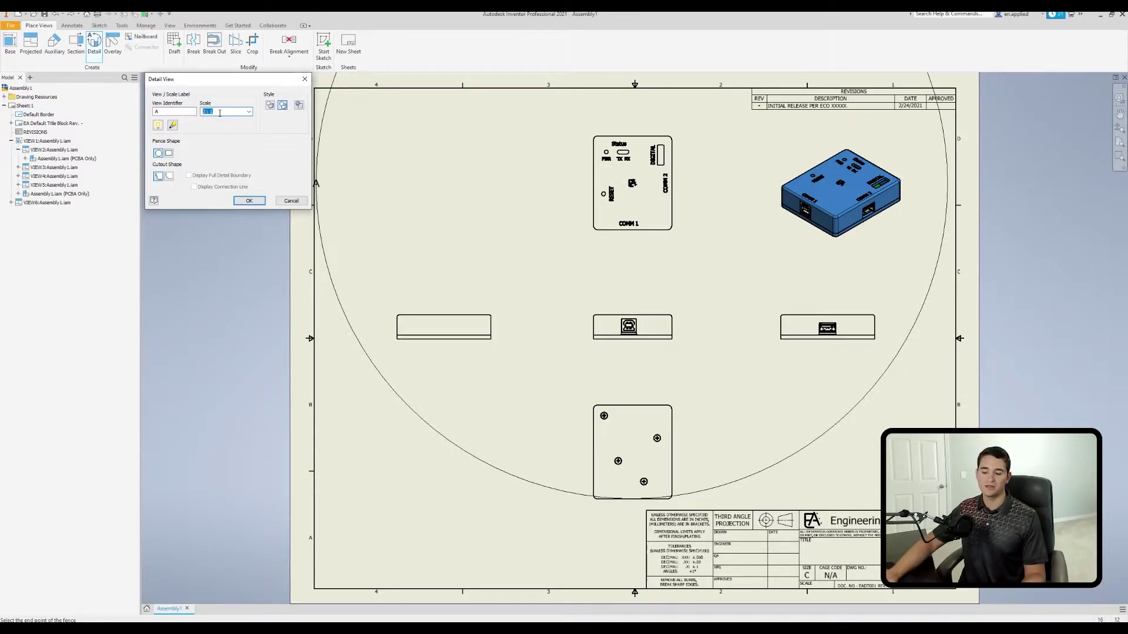
{"action": "type", "text": "1"}
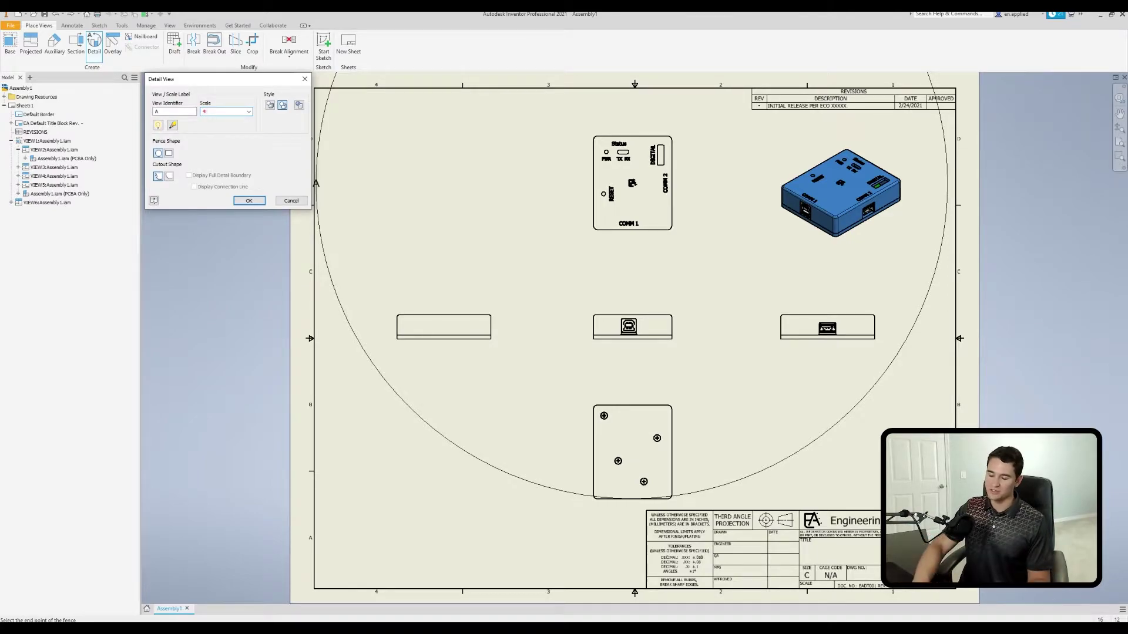
{"action": "left_click", "coordinate": [250, 112]}
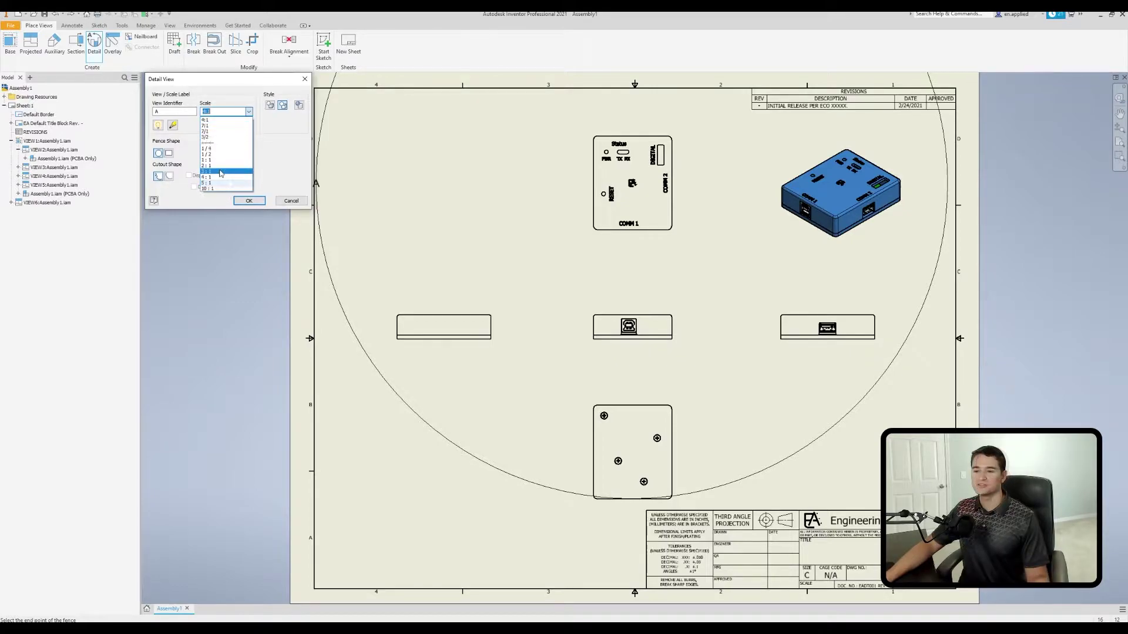
{"action": "left_click", "coordinate": [221, 183]}
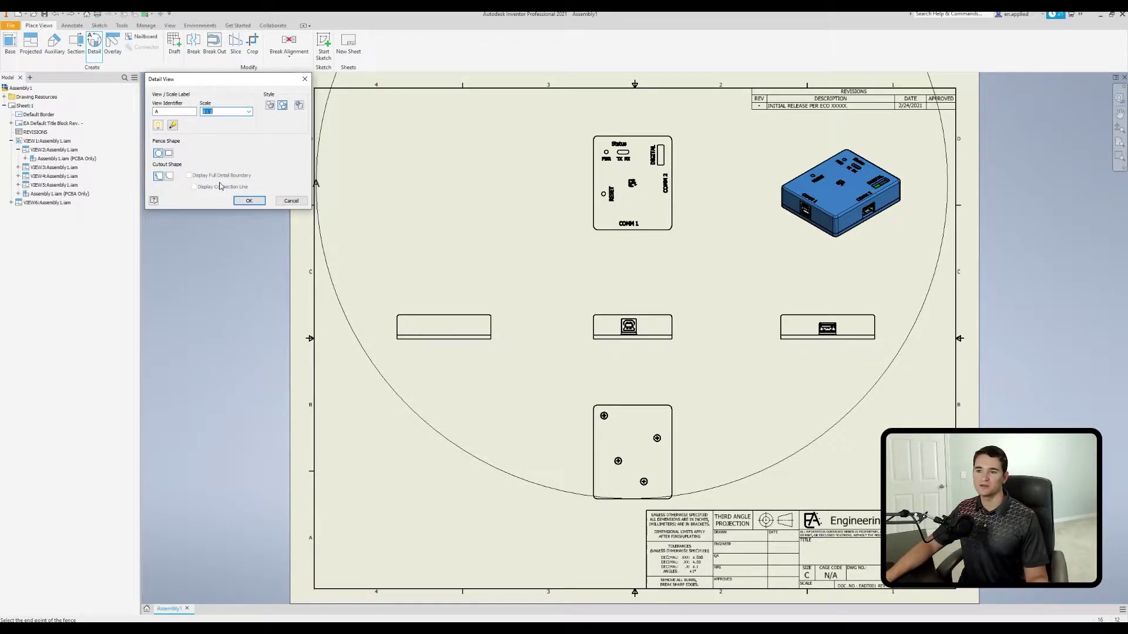
{"action": "left_click", "coordinate": [575, 183]}
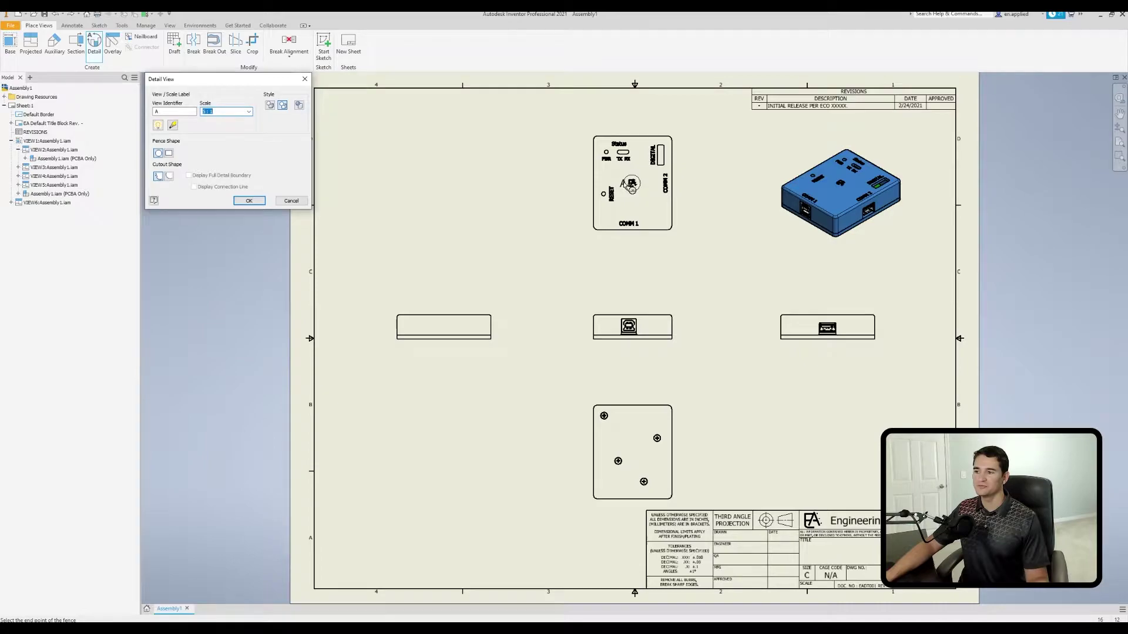
{"action": "left_click", "coordinate": [447, 185]}
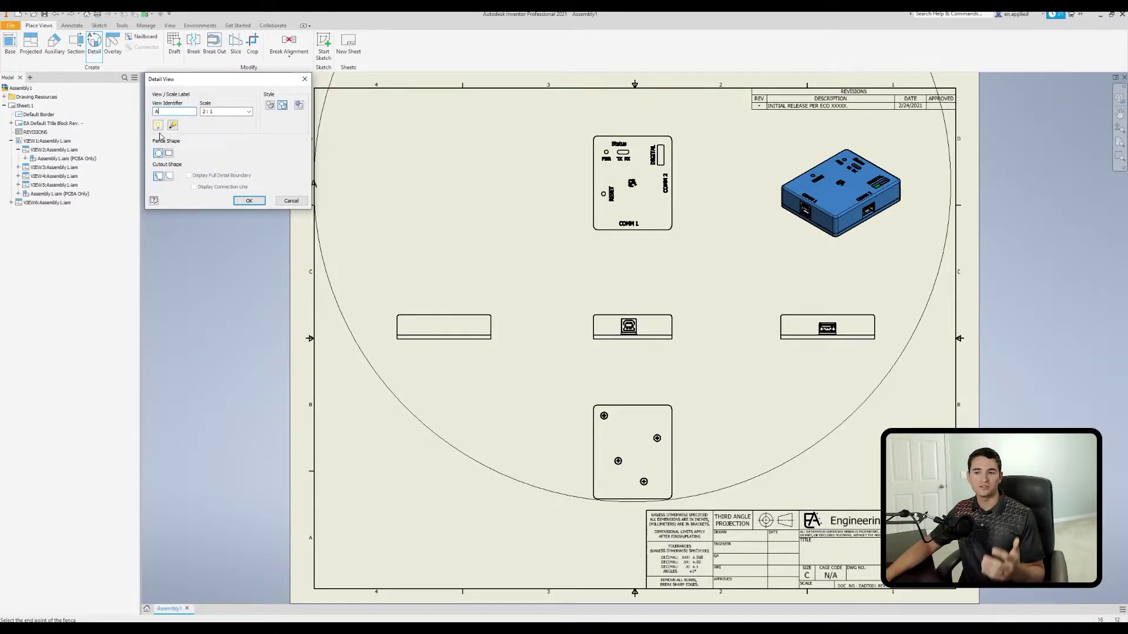
Place a 2:1 detail view A of the EA logo with its label hidden, and a labelled 2:1 detail view B from above COMM 1
{"action": "left_click", "coordinate": [621, 177]}
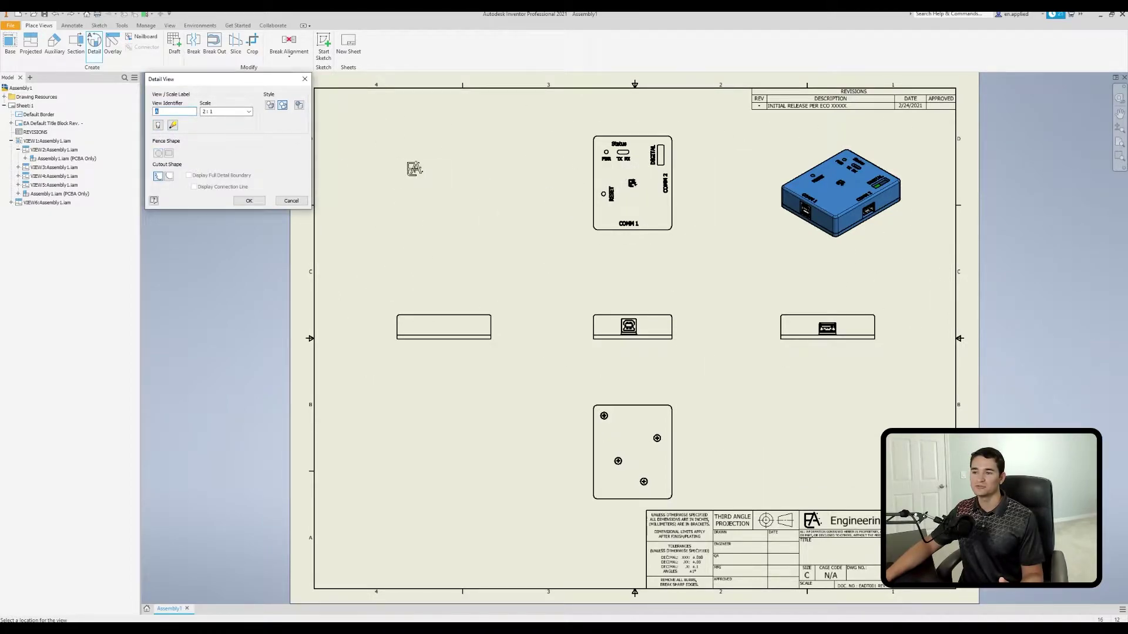
{"action": "left_click", "coordinate": [427, 175]}
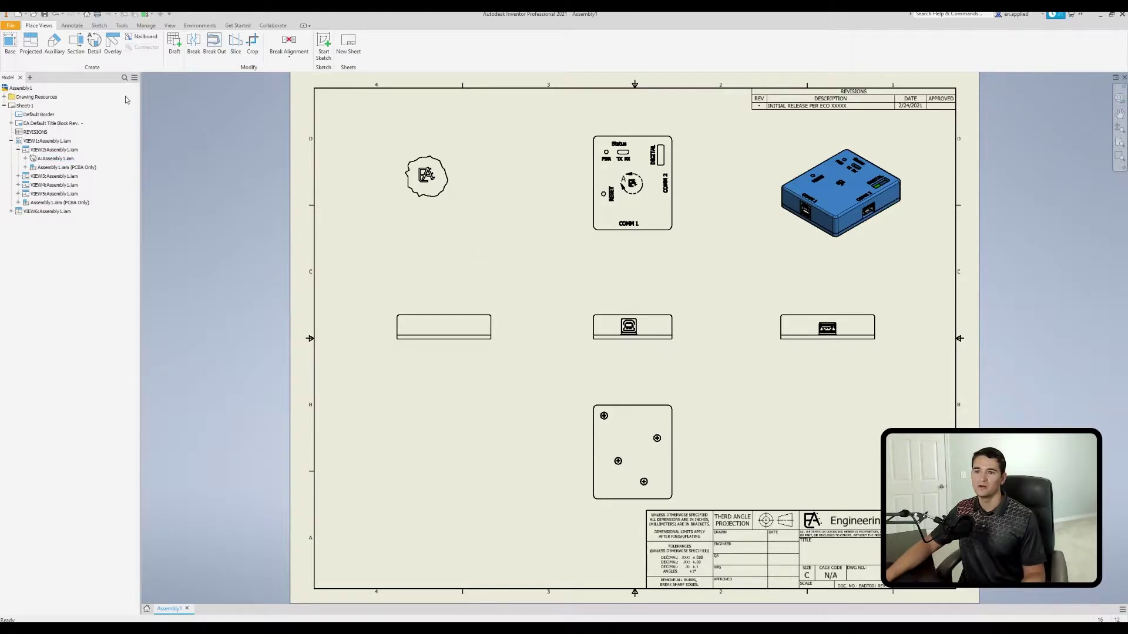
{"action": "left_click", "coordinate": [95, 45]}
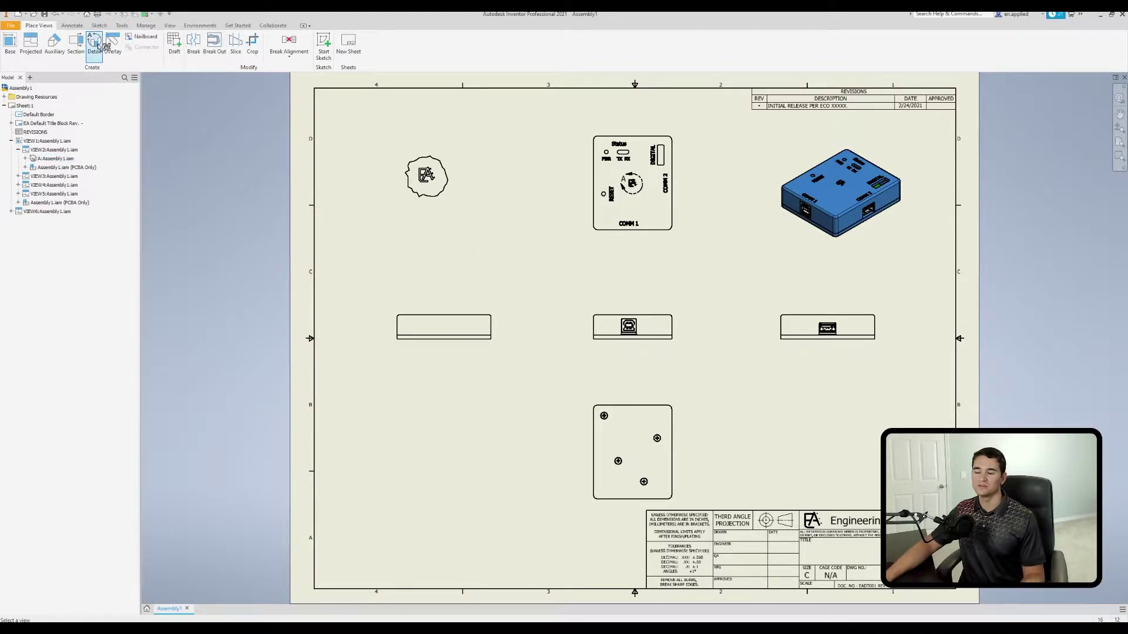
{"action": "left_click", "coordinate": [629, 210]}
{"action": "left_click", "coordinate": [629, 212]}
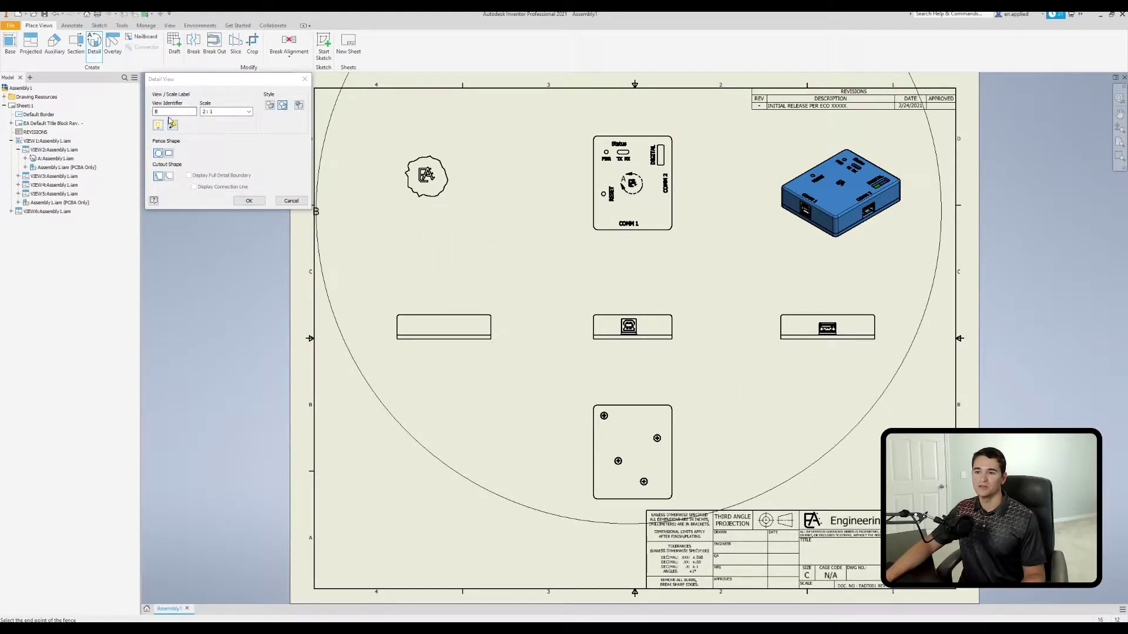
{"action": "left_click", "coordinate": [640, 213]}
{"action": "left_click", "coordinate": [476, 243]}
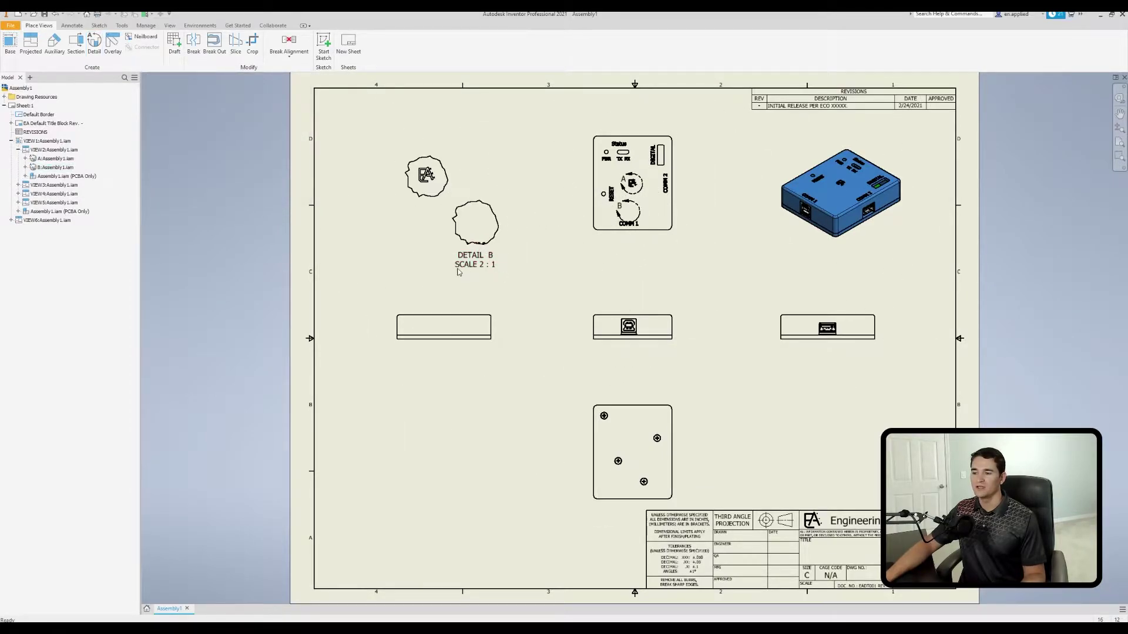
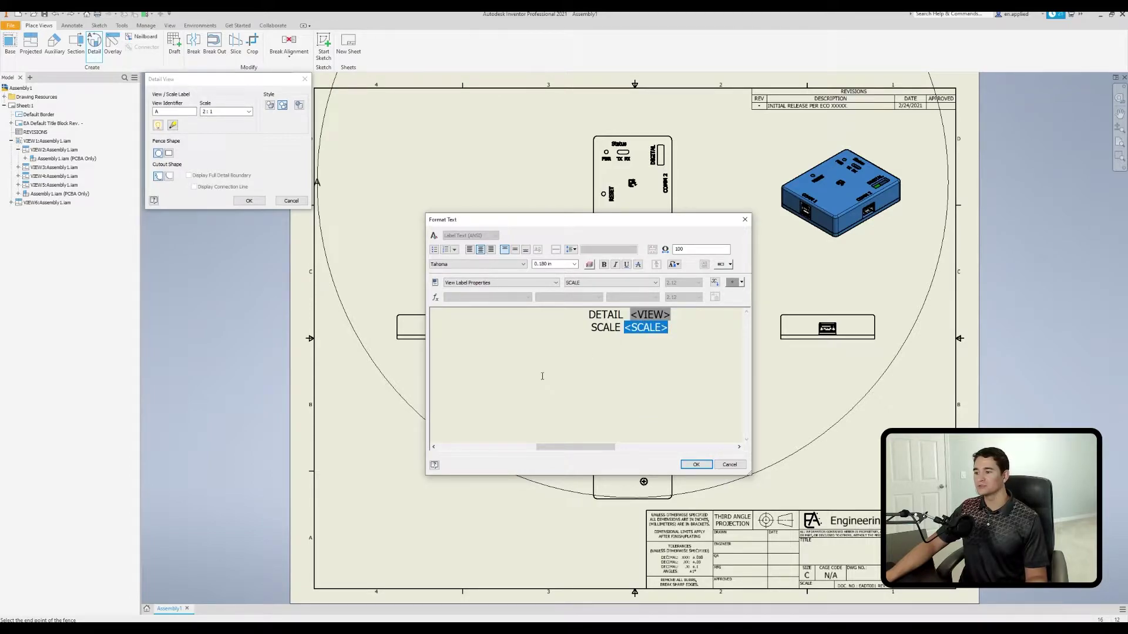
Examine the DETAIL text and the VIEW and SCALE fields in the label, and browse the model properties available for insertion
{"action": "left_click", "coordinate": [670, 355]}
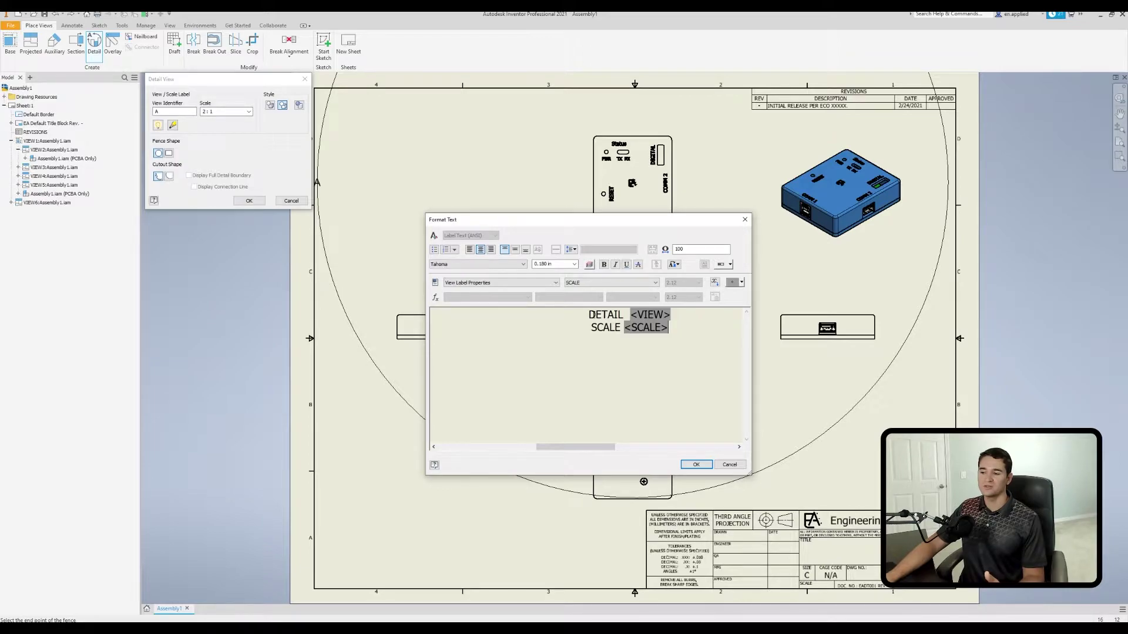
{"action": "left_click_drag", "start_coordinate": [590, 315], "coordinate": [625, 317]}
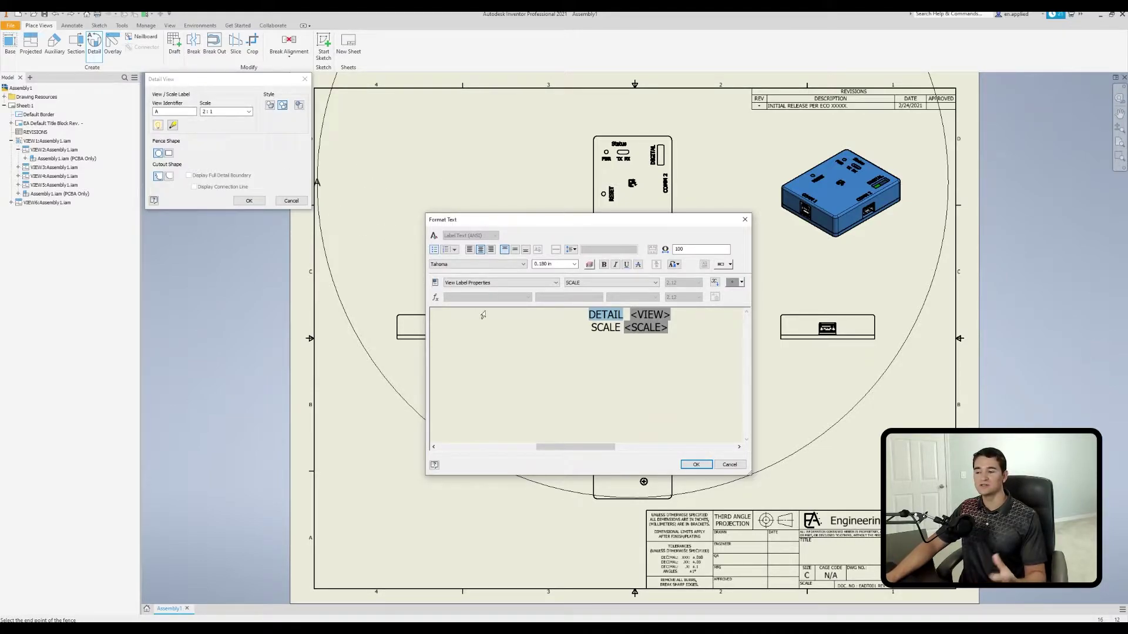
{"action": "left_click_drag", "start_coordinate": [631, 314], "coordinate": [671, 315]}
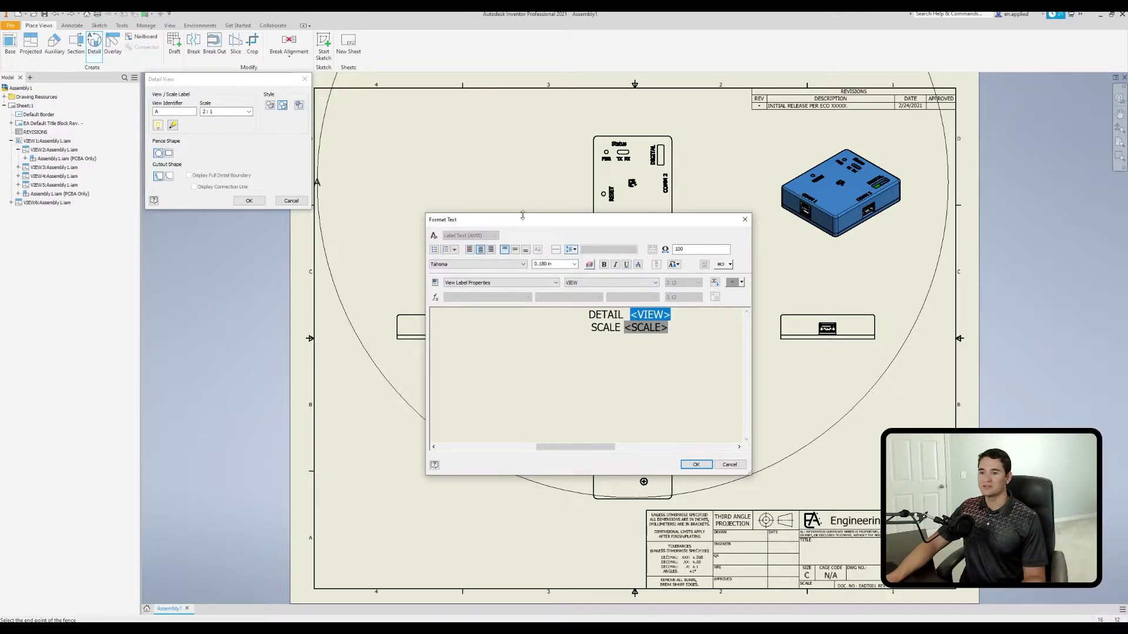
{"action": "left_click", "coordinate": [674, 331]}
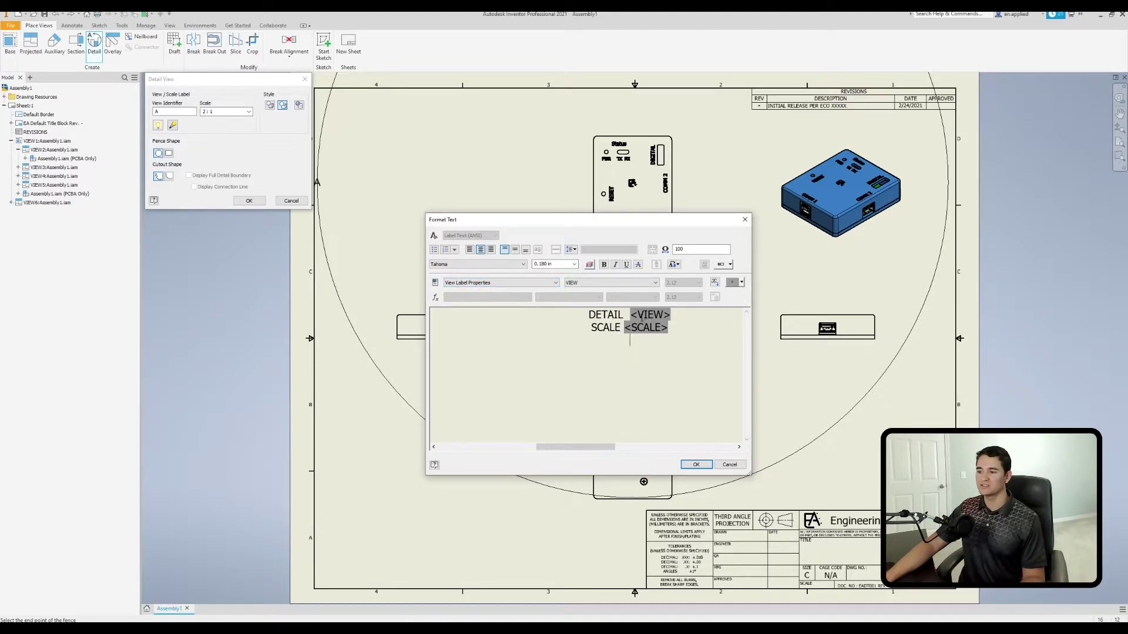
{"action": "left_click", "coordinate": [554, 283]}
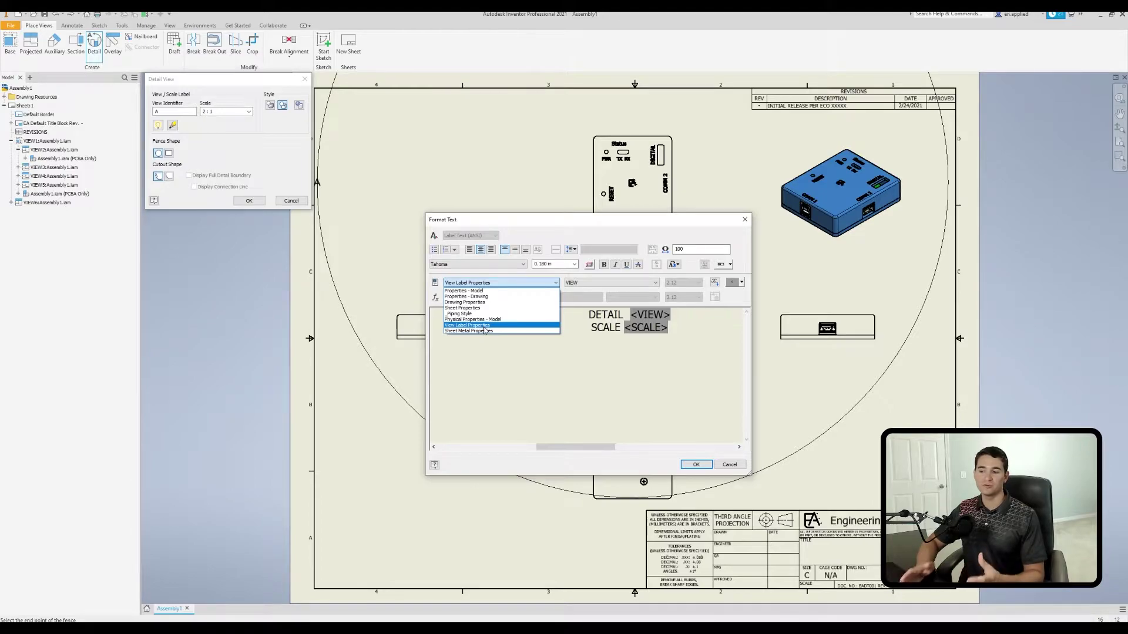
{"action": "left_click", "coordinate": [483, 292]}
{"action": "left_click", "coordinate": [595, 283]}
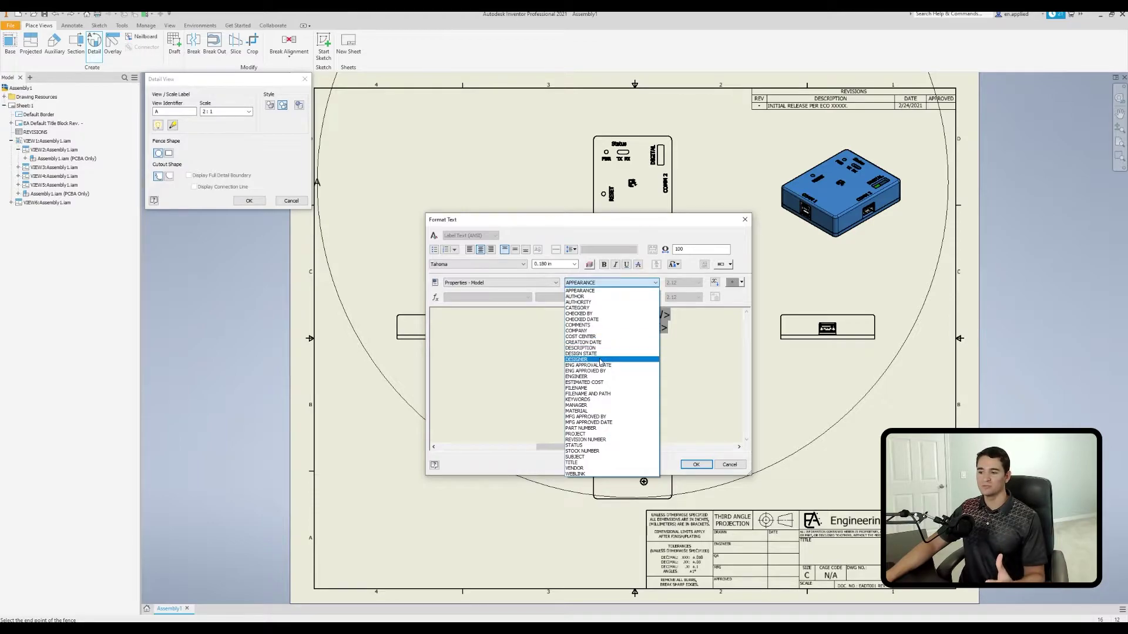
{"action": "left_click", "coordinate": [516, 285]}
{"action": "left_click", "coordinate": [516, 285]}
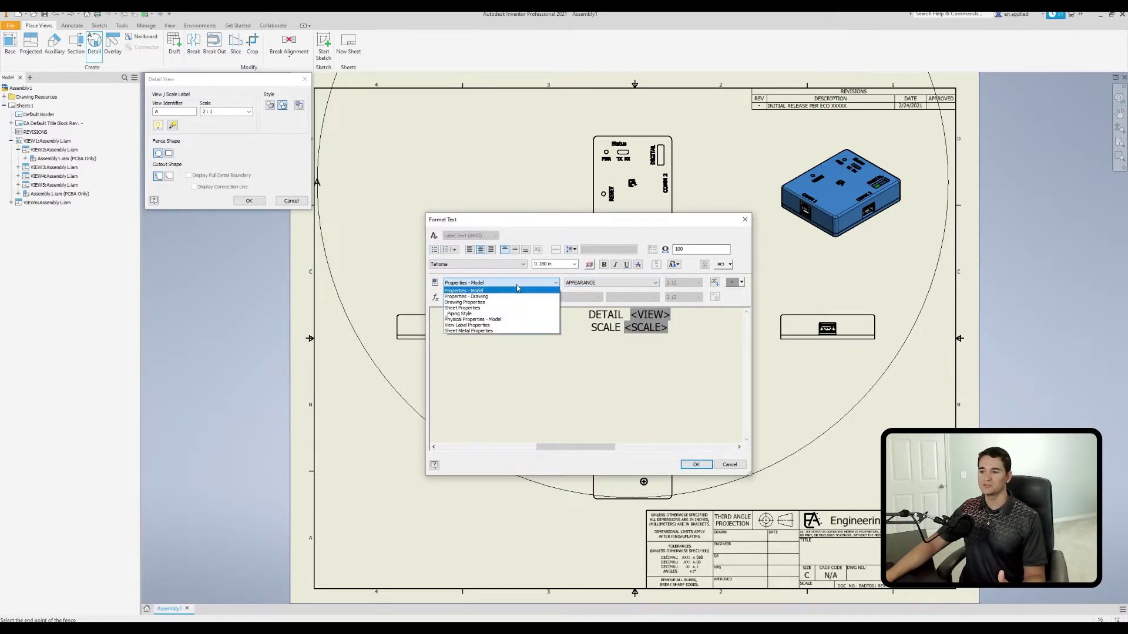
Insert the SCALE view label property on a new line beneath the existing label text and accept the text
{"action": "left_click", "coordinate": [508, 328]}
{"action": "left_click", "coordinate": [621, 283]}
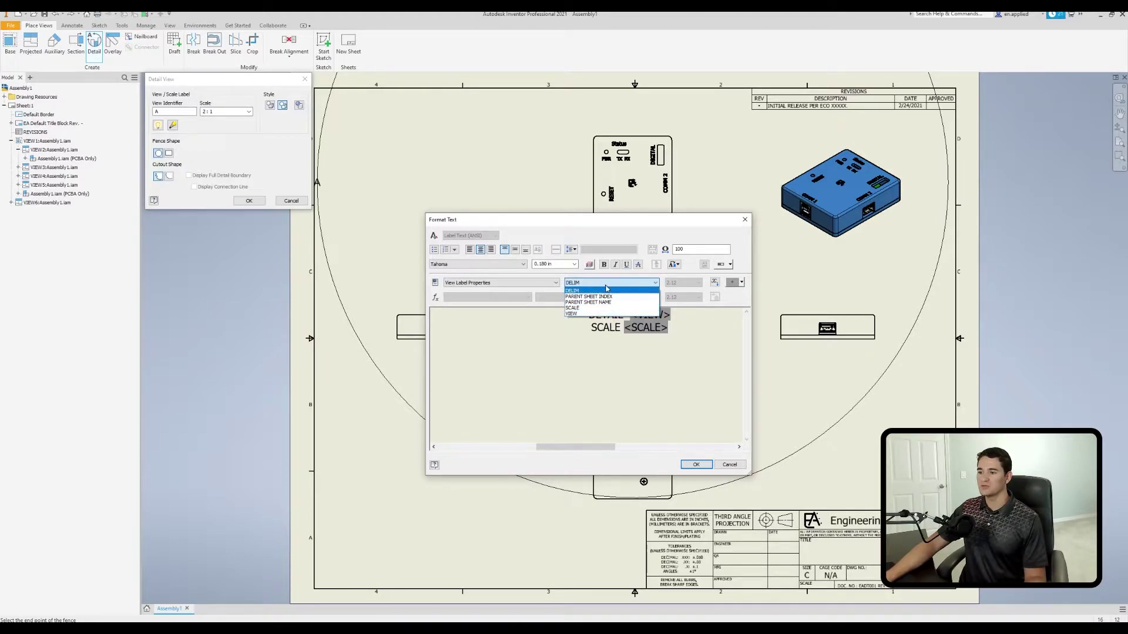
{"action": "left_click", "coordinate": [577, 308]}
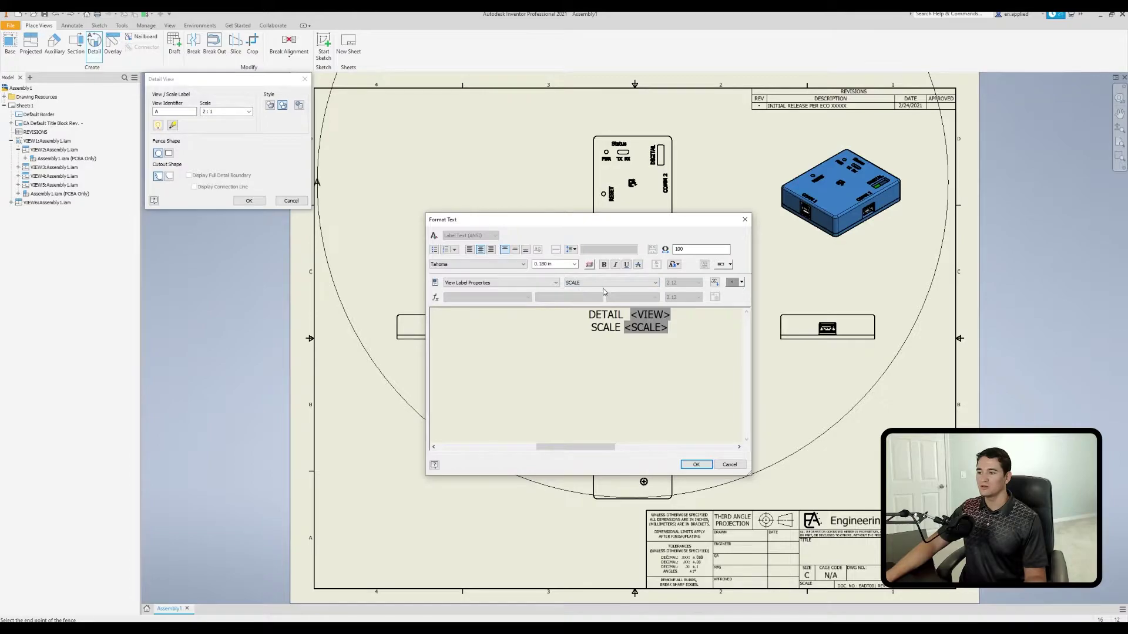
{"action": "left_click", "coordinate": [714, 283]}
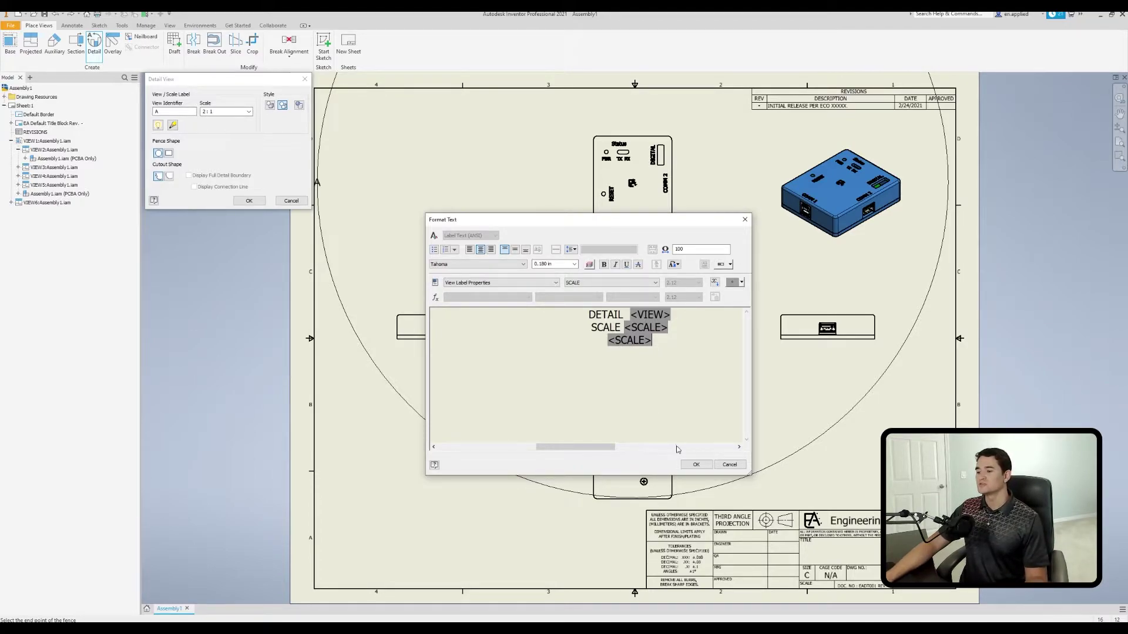
{"action": "left_click", "coordinate": [696, 464]}
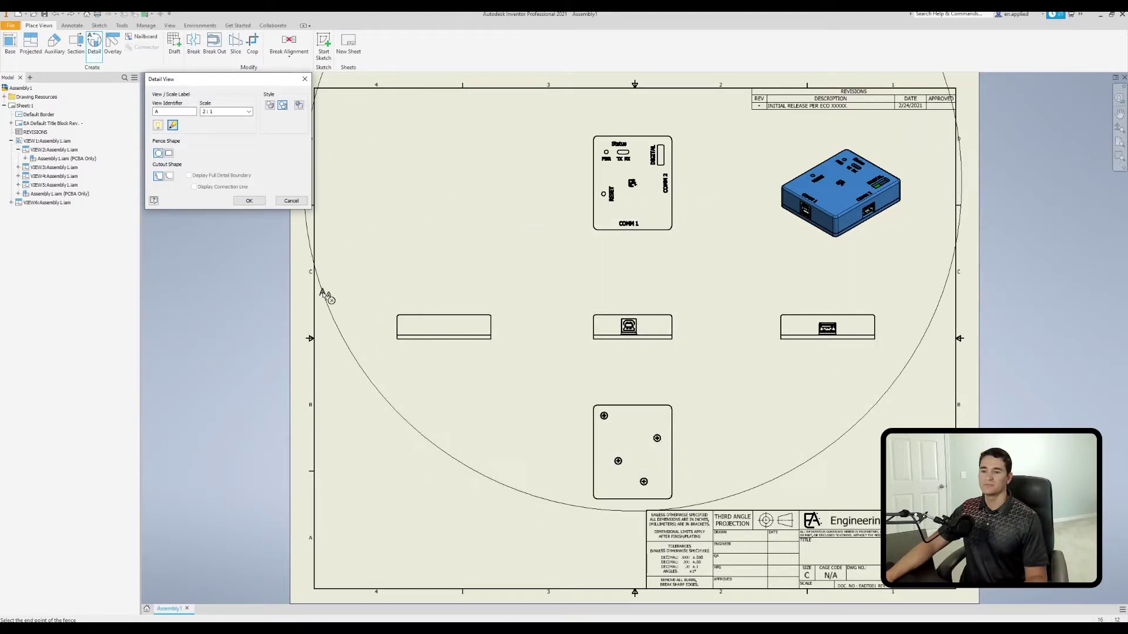
Fence the EA logo with a small circle and place its 2:1 detail view A with the extended label in sheet zone D4
{"action": "left_click", "coordinate": [625, 194]}
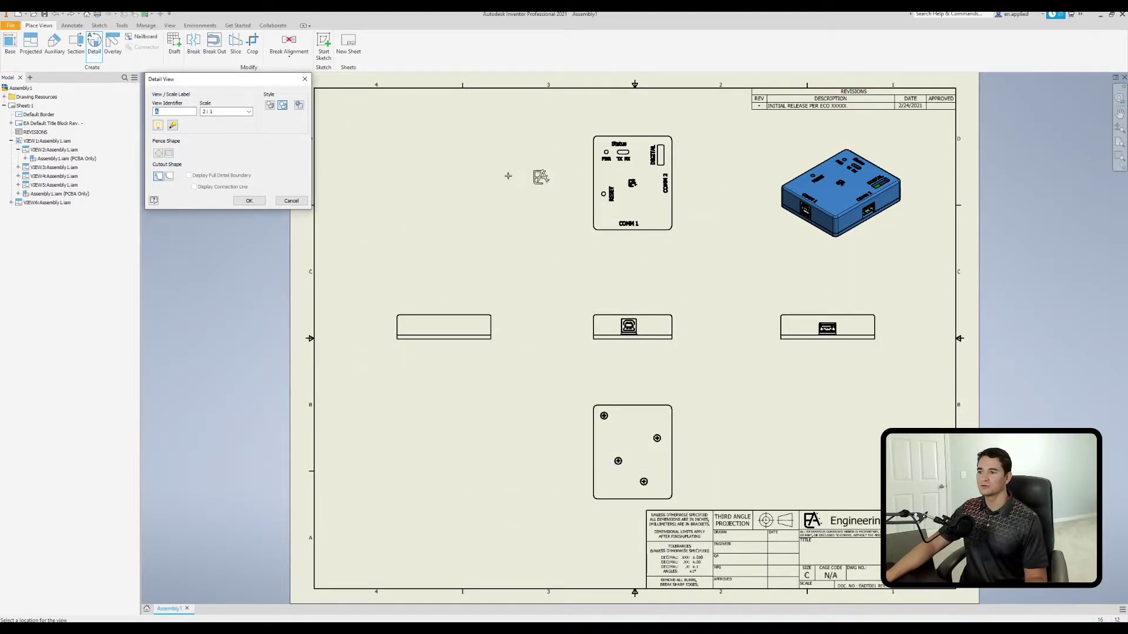
{"action": "left_click", "coordinate": [435, 173]}
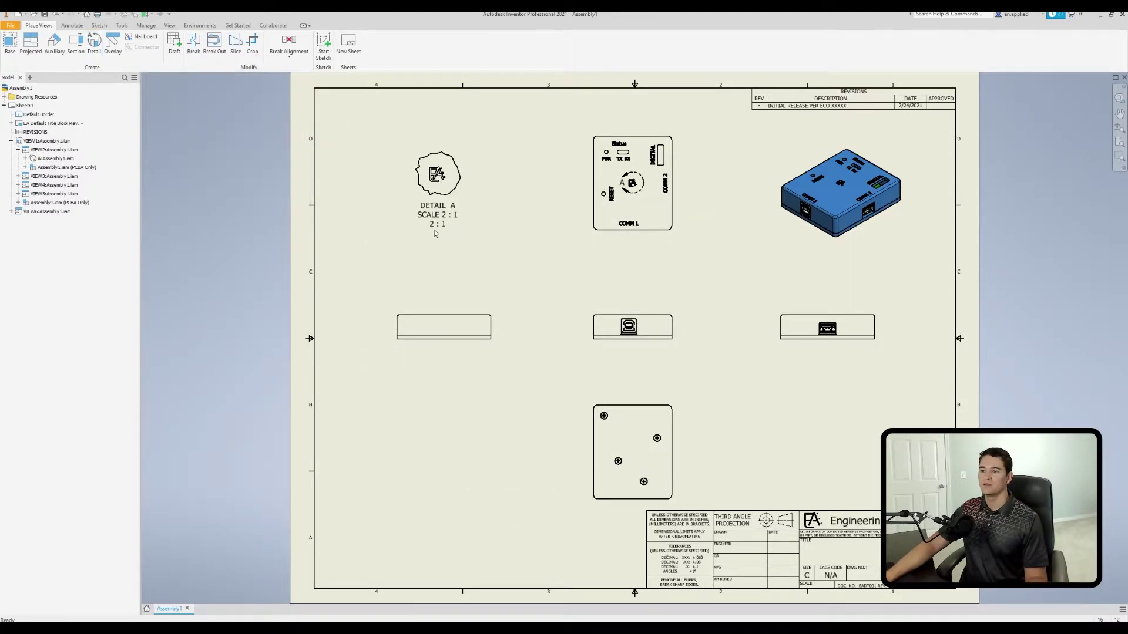
{"action": "scroll", "coordinate": [461, 228], "scroll_direction": "up", "scroll_amount": 3}
{"action": "scroll", "coordinate": [462, 228], "scroll_direction": "up", "scroll_amount": 2}
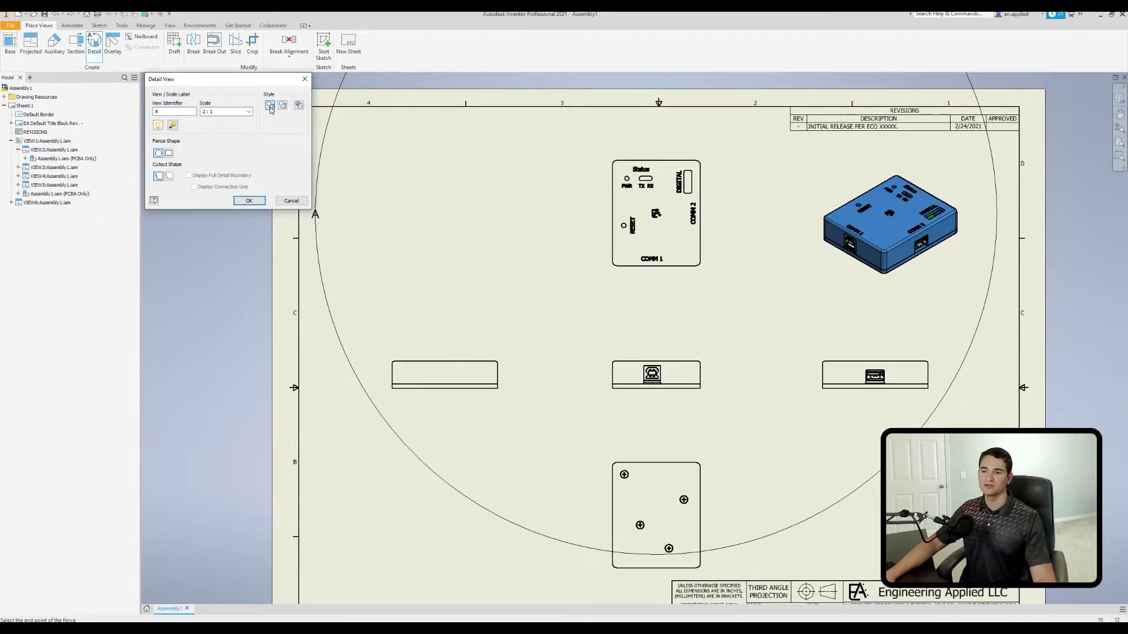
Place circular 2:1 detail views of the top view's central area, one with hidden lines and one with hidden lines removed, undoing the latter
{"action": "left_click", "coordinate": [620, 222]}
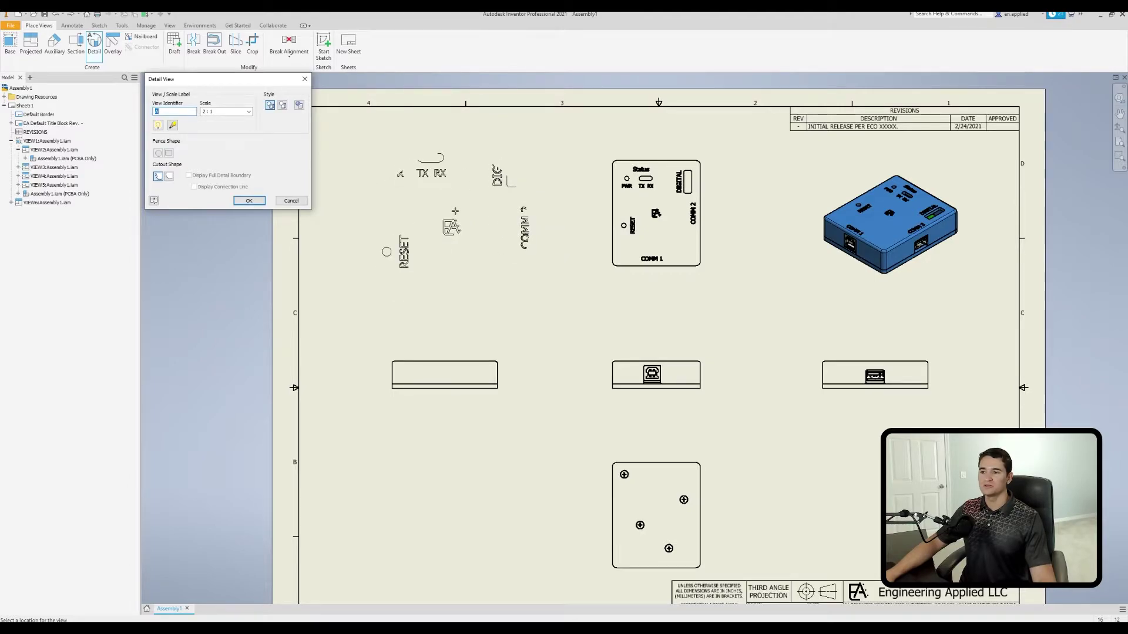
{"action": "left_click", "coordinate": [455, 211]}
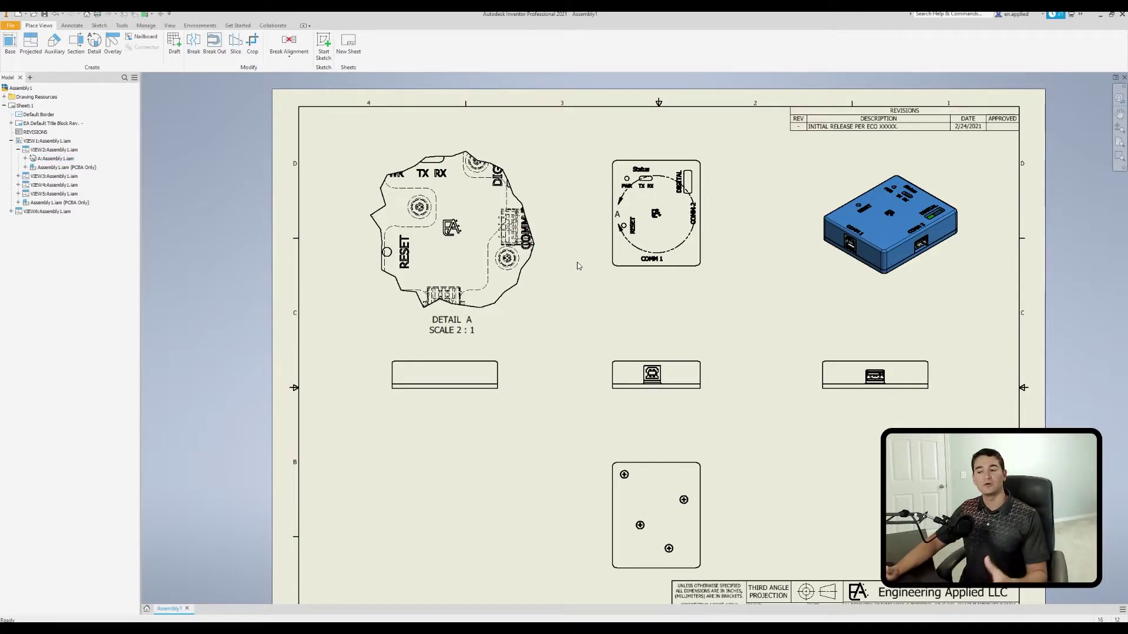
{"action": "key", "text": "d"}
{"action": "key", "text": "v"}
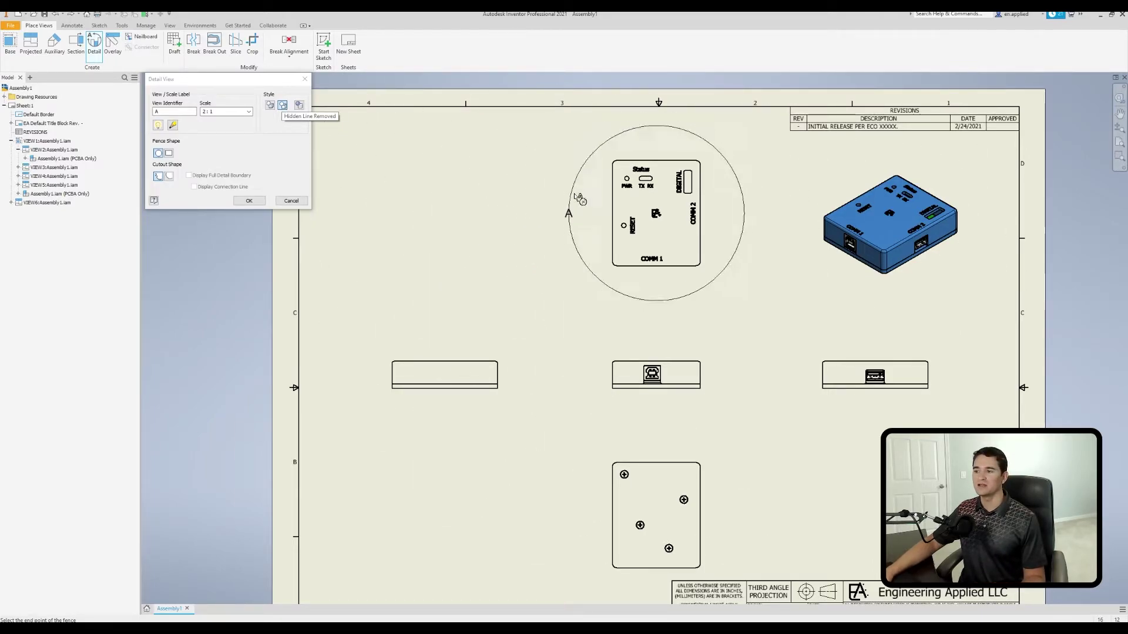
{"action": "left_click", "coordinate": [621, 202]}
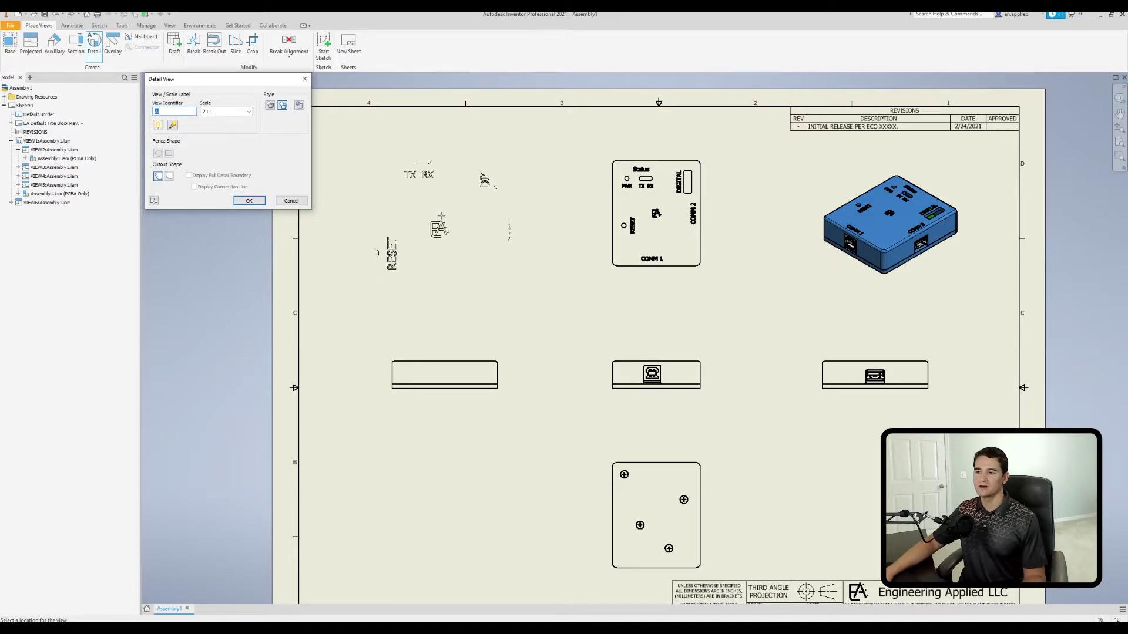
{"action": "left_click", "coordinate": [442, 218]}
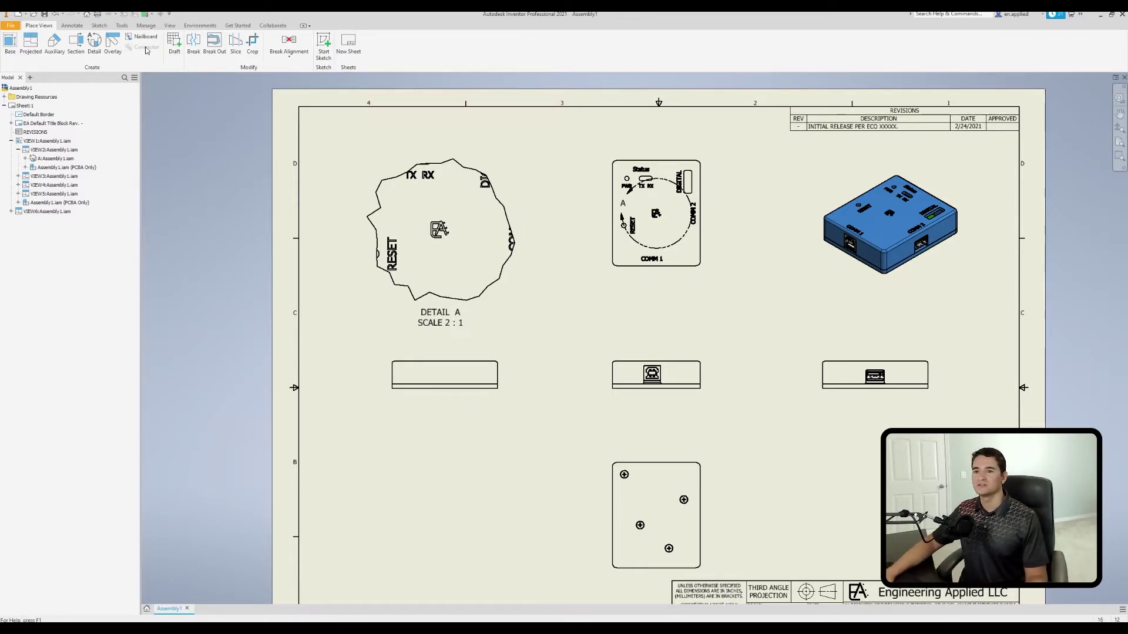
{"action": "left_click", "coordinate": [57, 17]}
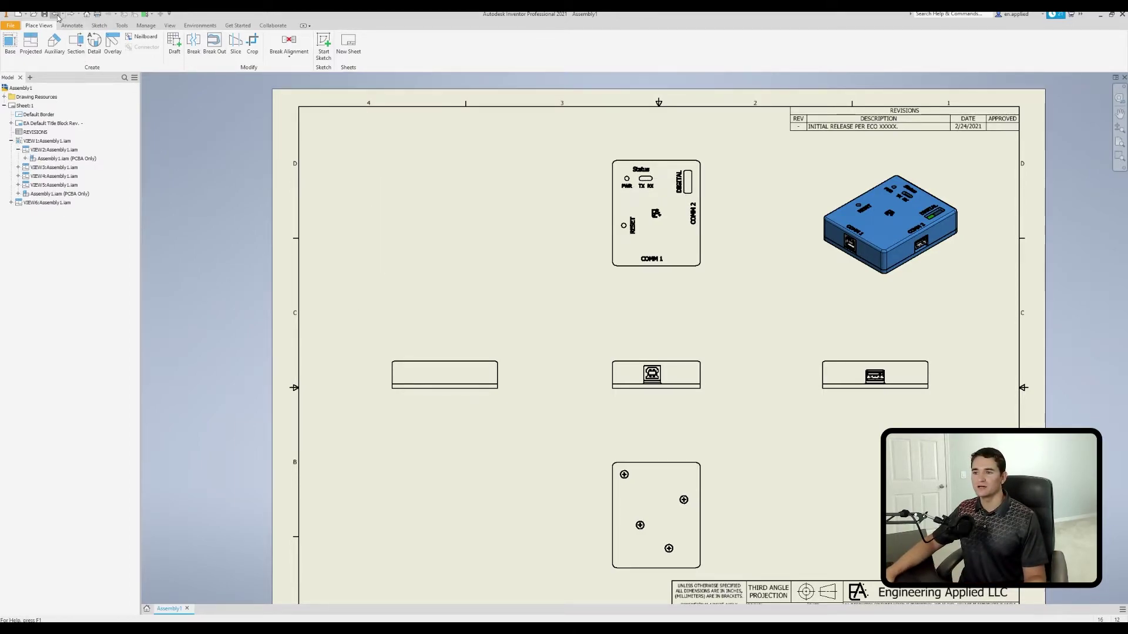
Create a shaded 2:1 detail view A around the EA logo, trying Hidden Line Removed before selecting Hidden Line, and inspect it
{"action": "left_click", "coordinate": [92, 47]}
{"action": "left_click", "coordinate": [655, 215]}
{"action": "left_click", "coordinate": [656, 214]}
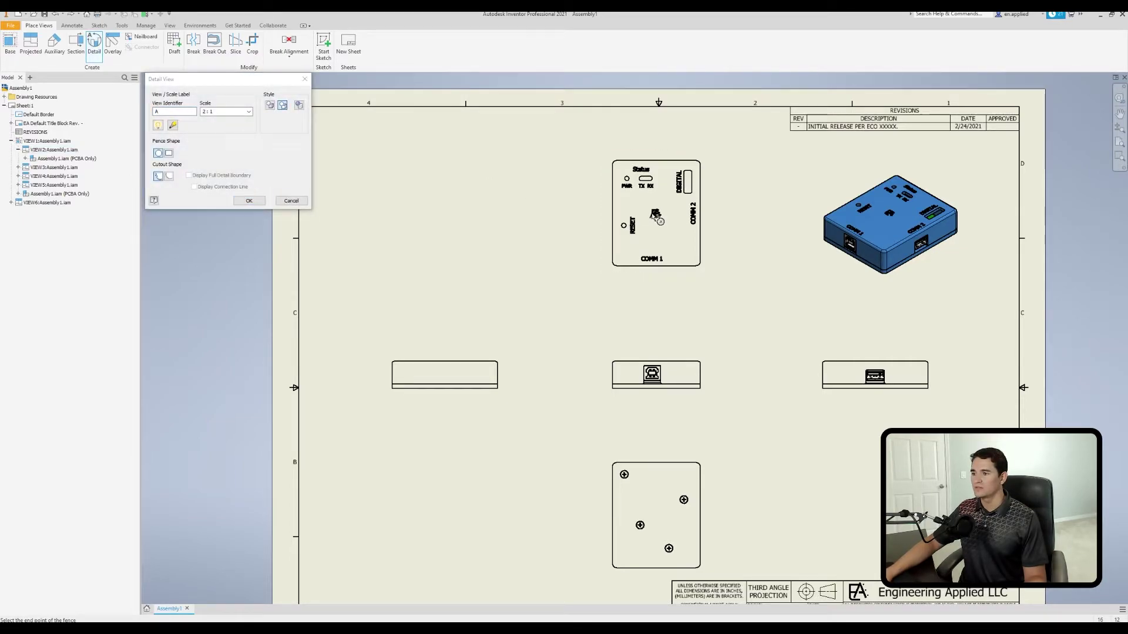
{"action": "left_click", "coordinate": [300, 106]}
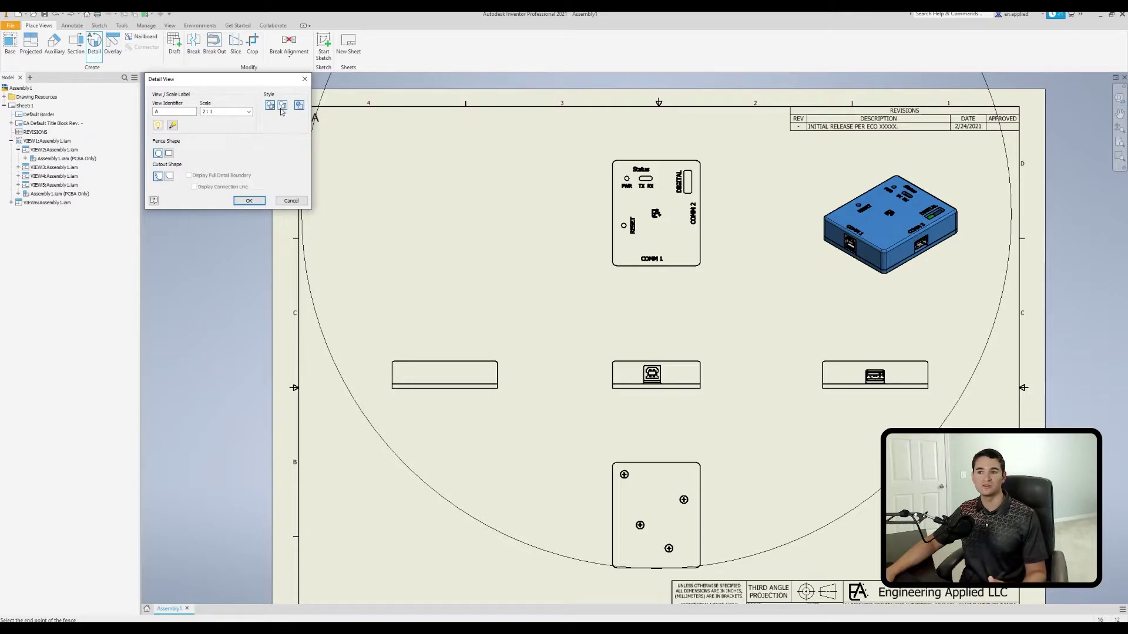
{"action": "left_click", "coordinate": [283, 107]}
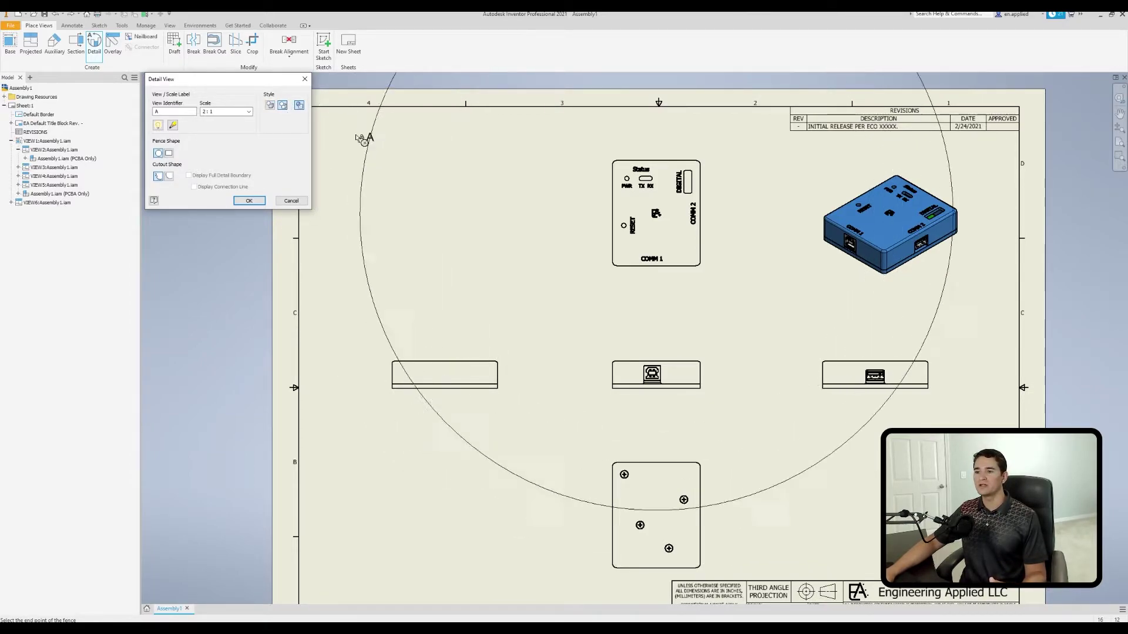
{"action": "left_click", "coordinate": [270, 105]}
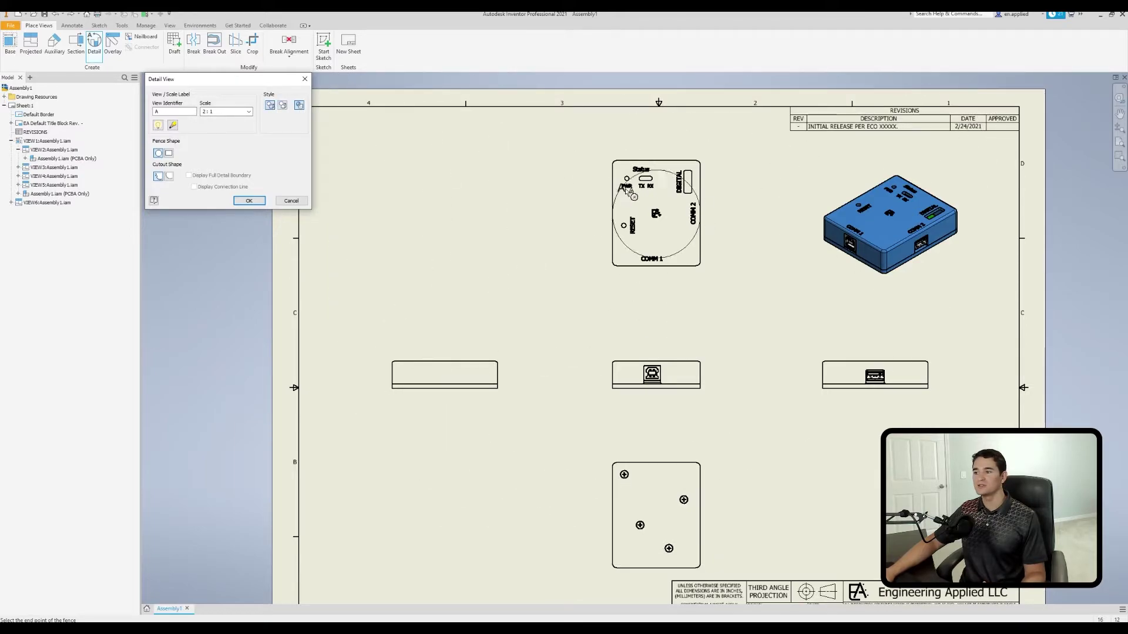
{"action": "left_click", "coordinate": [625, 209]}
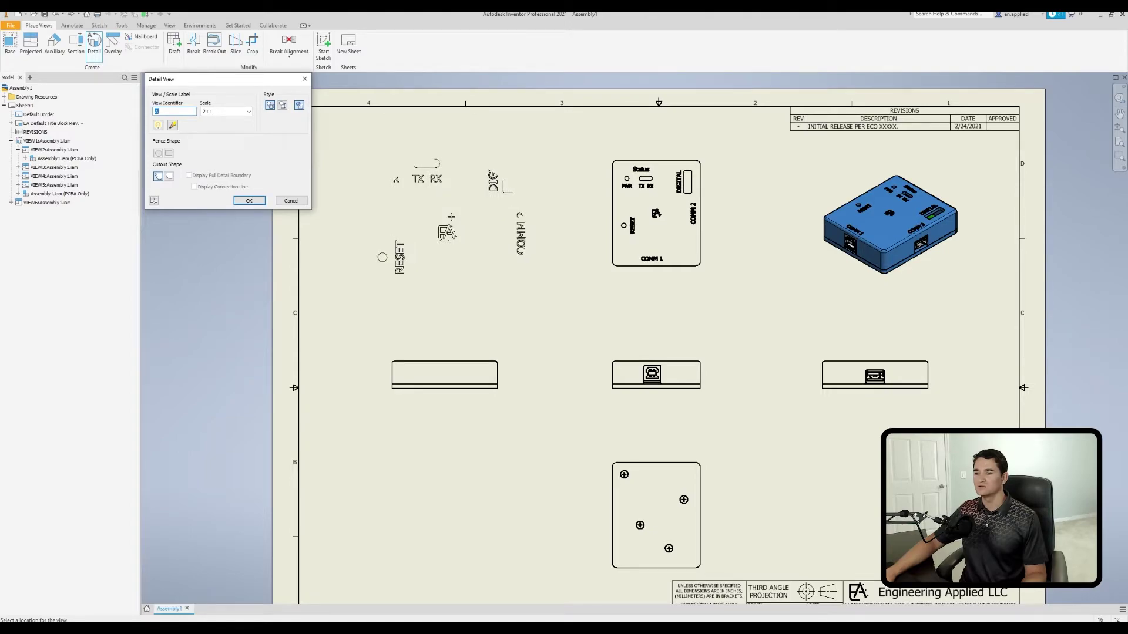
{"action": "left_click", "coordinate": [451, 217]}
{"action": "scroll", "coordinate": [418, 271], "scroll_direction": "up", "scroll_amount": 5}
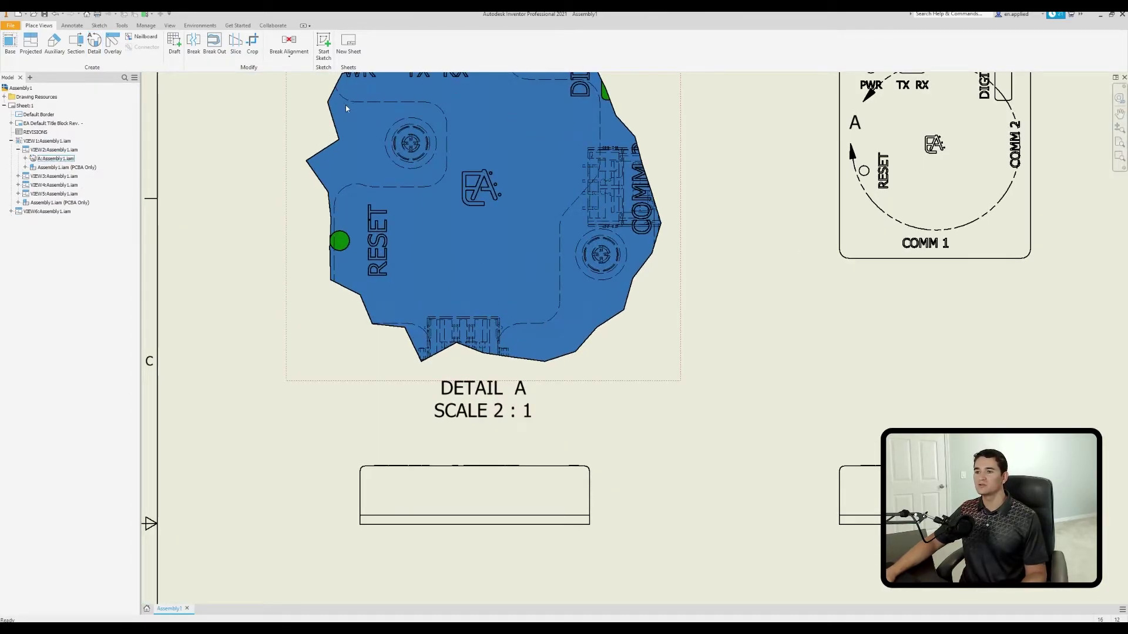
{"action": "scroll", "coordinate": [447, 278], "scroll_direction": "down", "scroll_amount": 5}
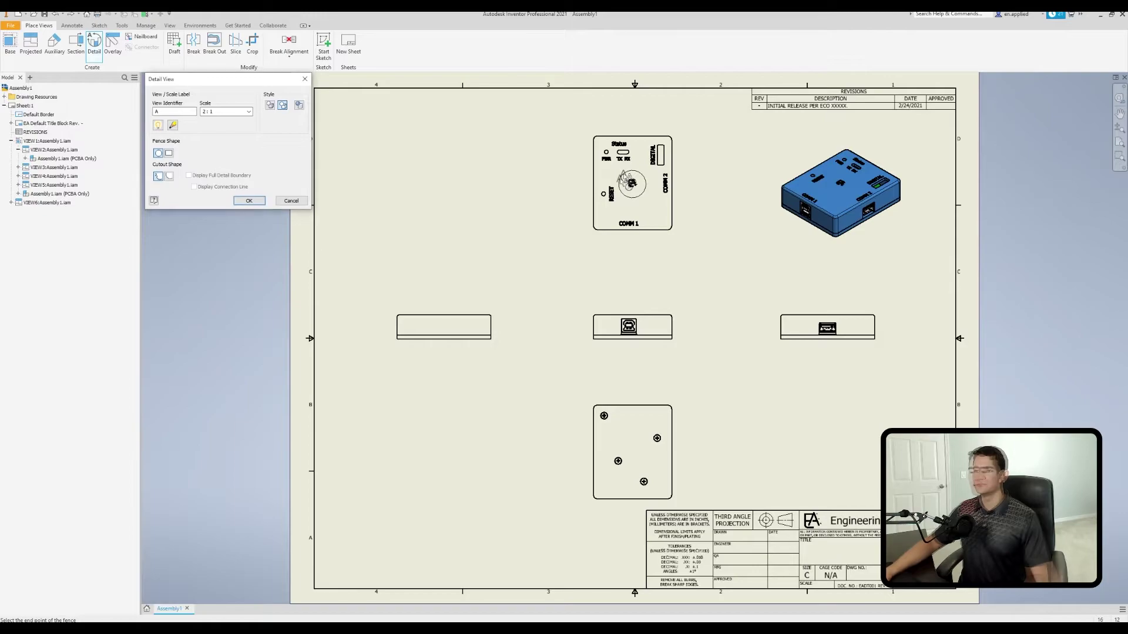
Create a 2:1 detail view A with a rectangular fence across the RESET and COMM 2 area of the top view, and undo it
{"action": "left_click", "coordinate": [170, 153]}
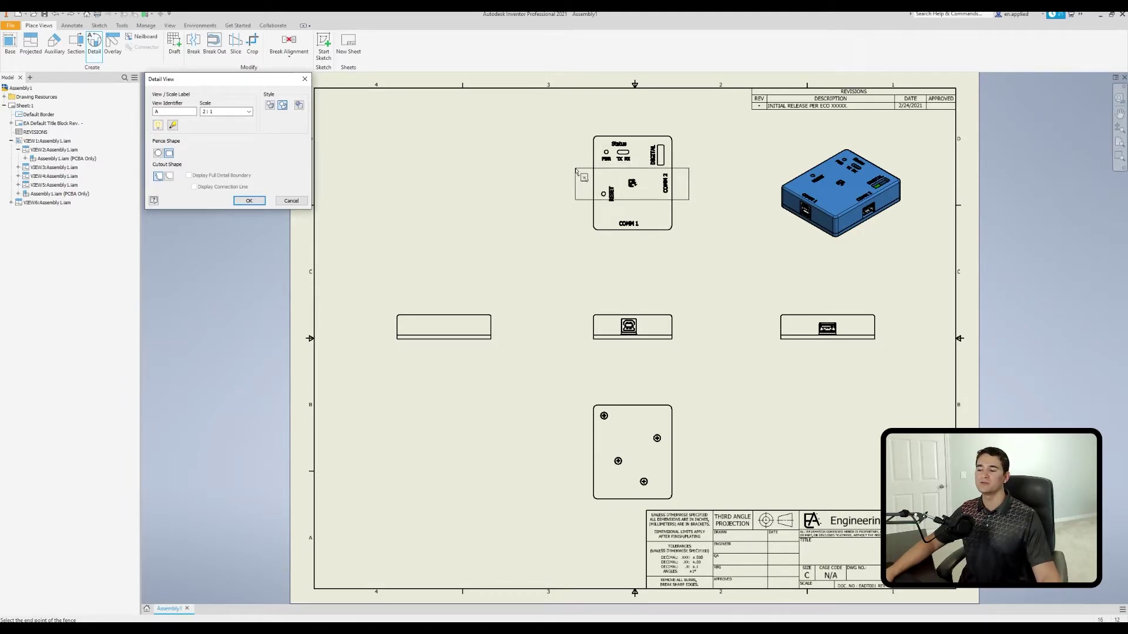
{"action": "left_click", "coordinate": [577, 171]}
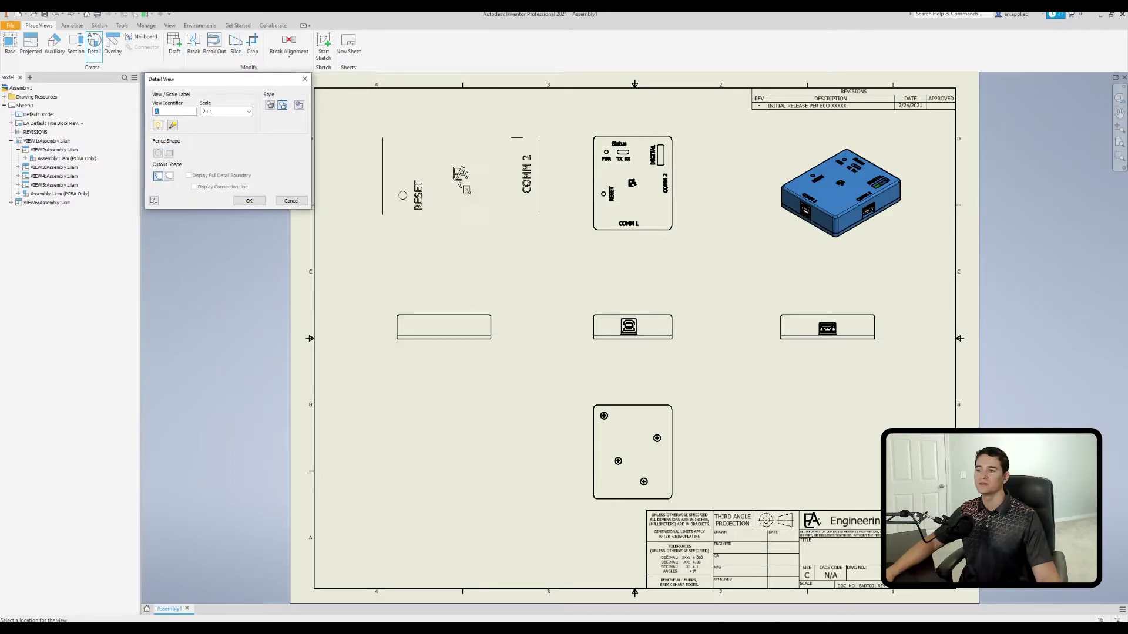
{"action": "left_click", "coordinate": [446, 183]}
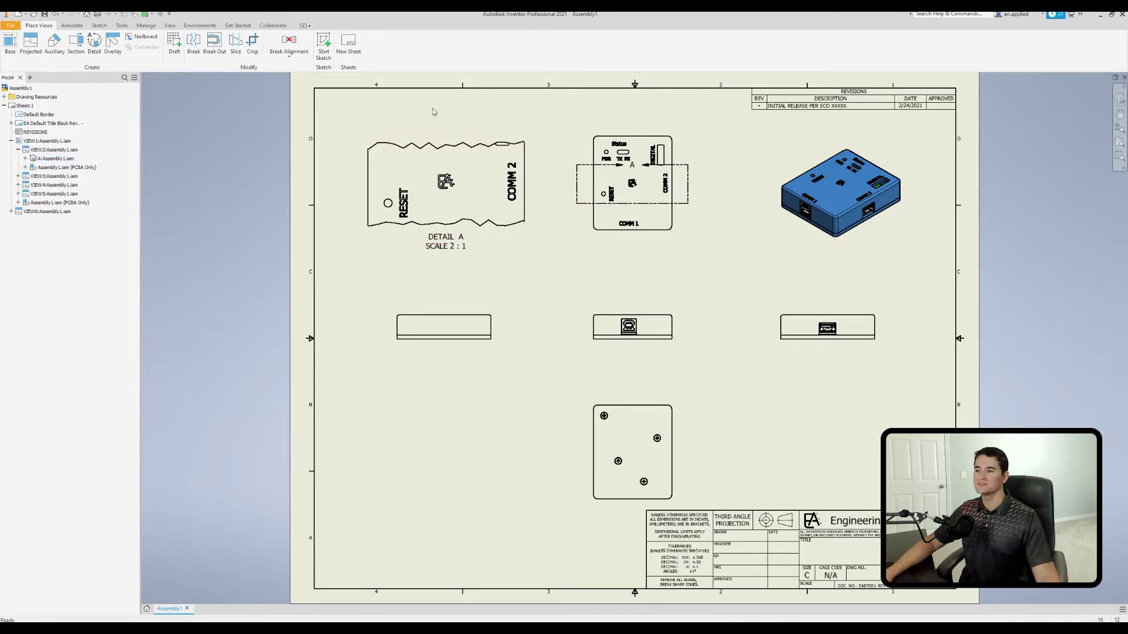
{"action": "key", "text": "ctrl+z"}
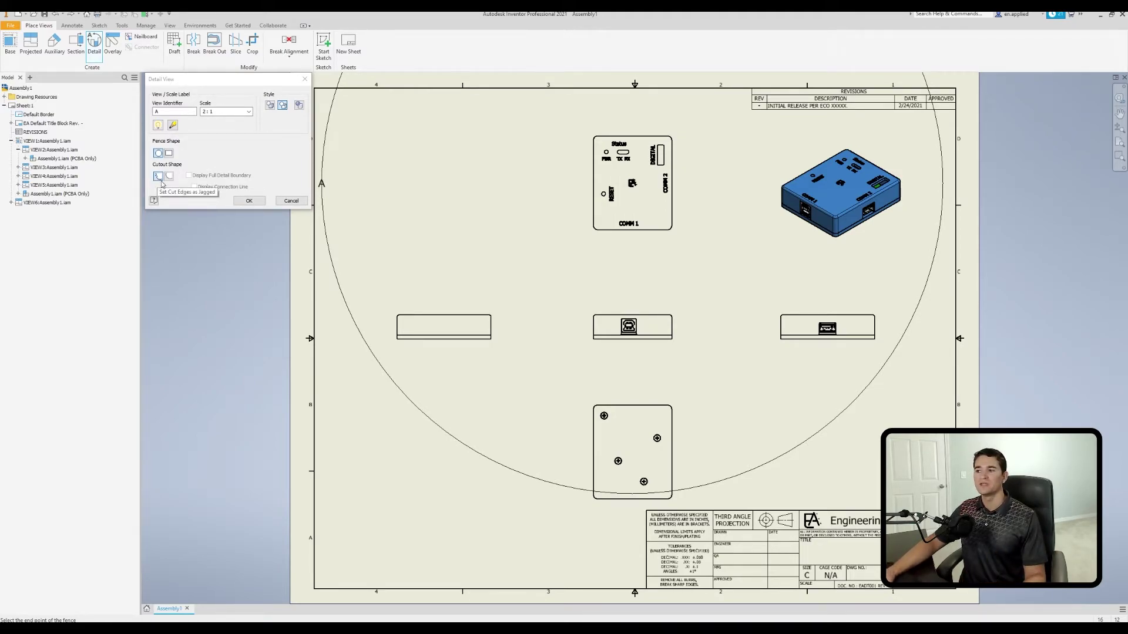
Create a circular 2:1 detail view A of the EA logo with jagged cut edges in sheet zone D4, and undo it
{"action": "left_click", "coordinate": [615, 176]}
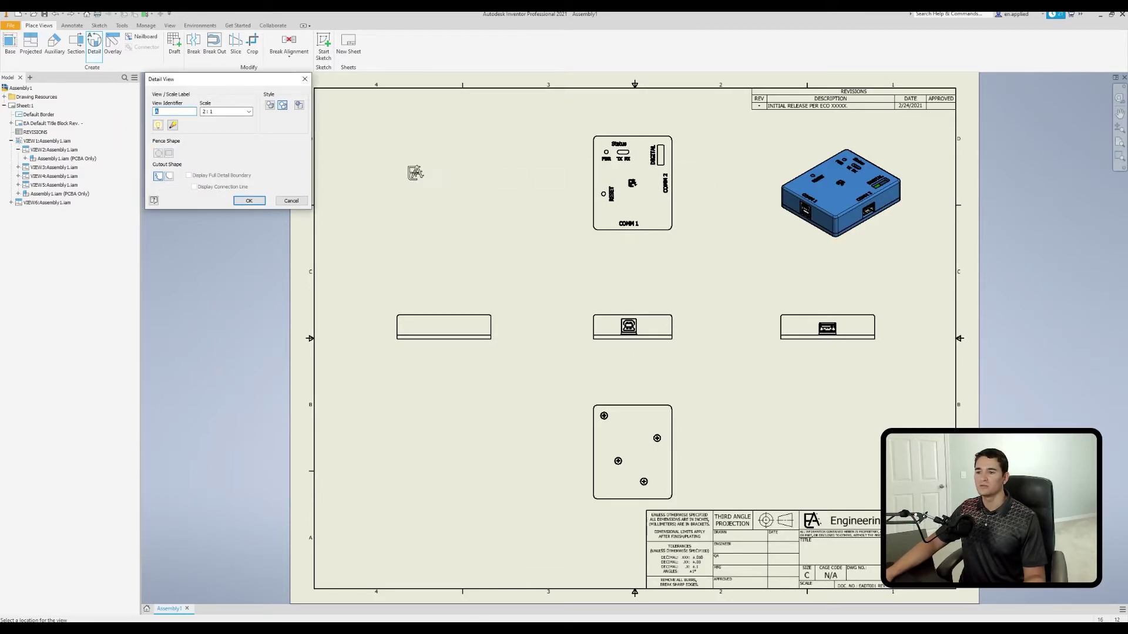
{"action": "left_click", "coordinate": [423, 172]}
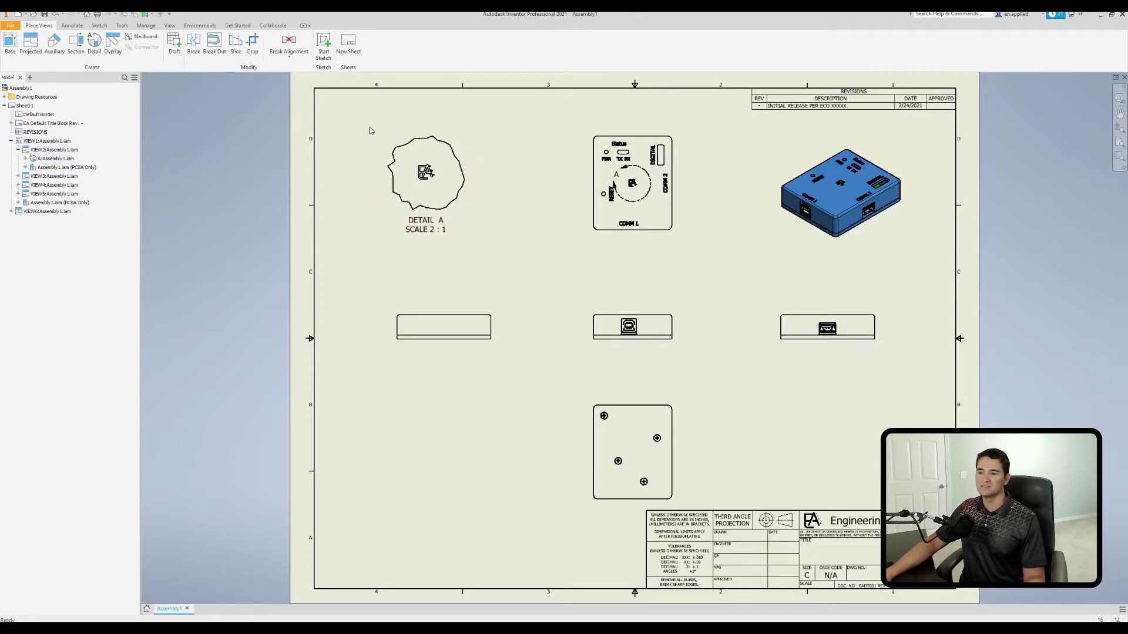
{"action": "left_click", "coordinate": [56, 16]}
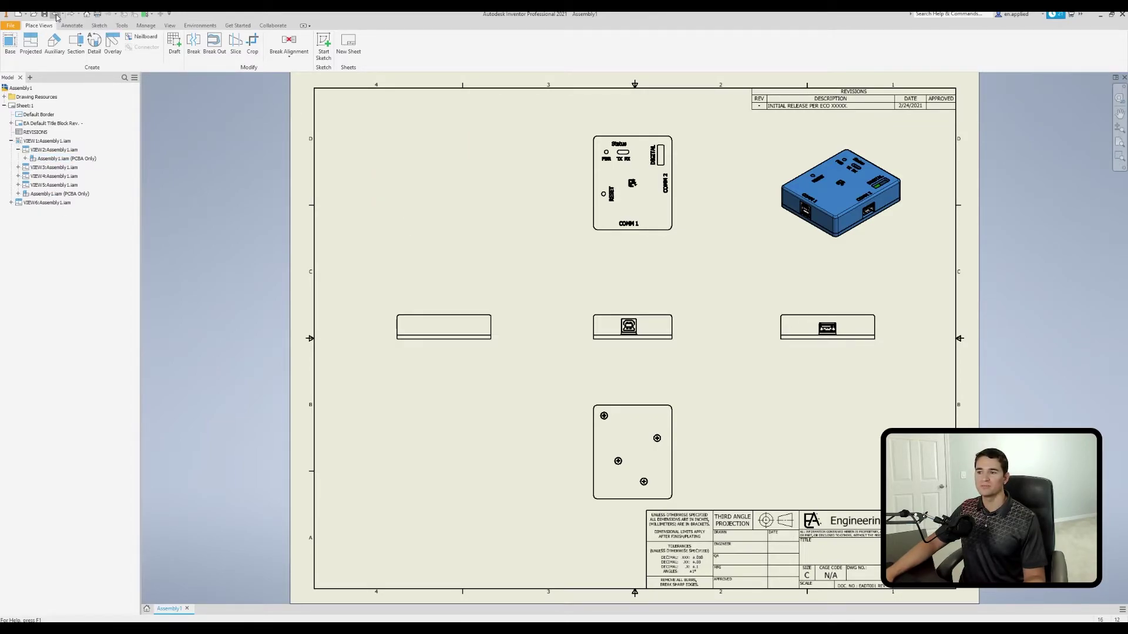
Create a circular 2:1 detail view A of the EA logo with smooth cut edges, placed to the left of the top view
{"action": "left_click", "coordinate": [94, 44]}
{"action": "left_click", "coordinate": [630, 193]}
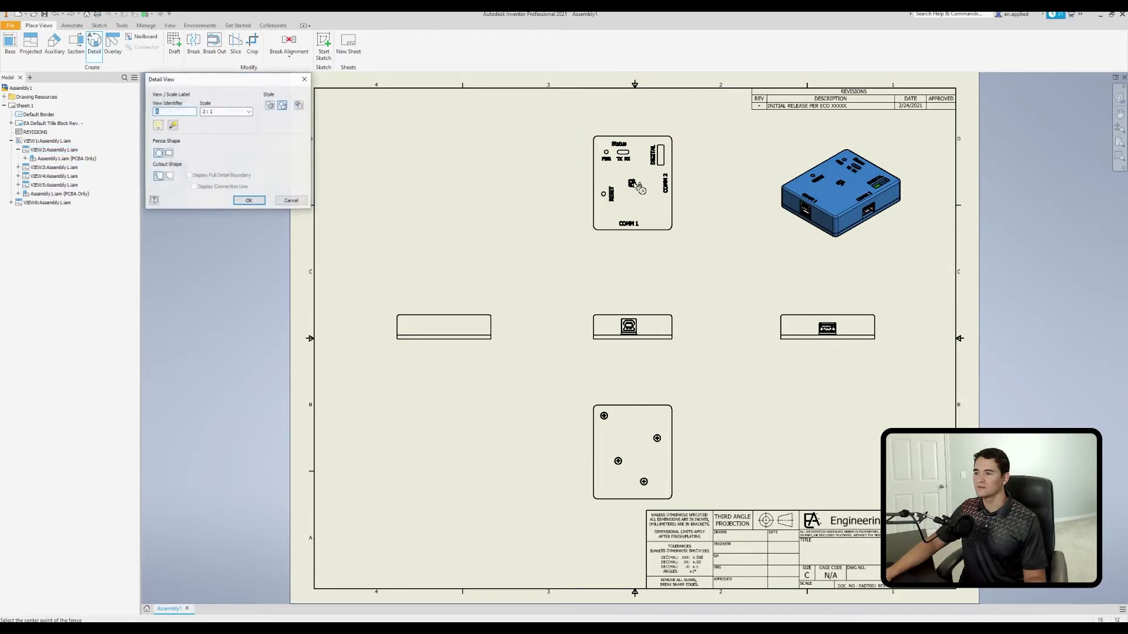
{"action": "left_click", "coordinate": [633, 183]}
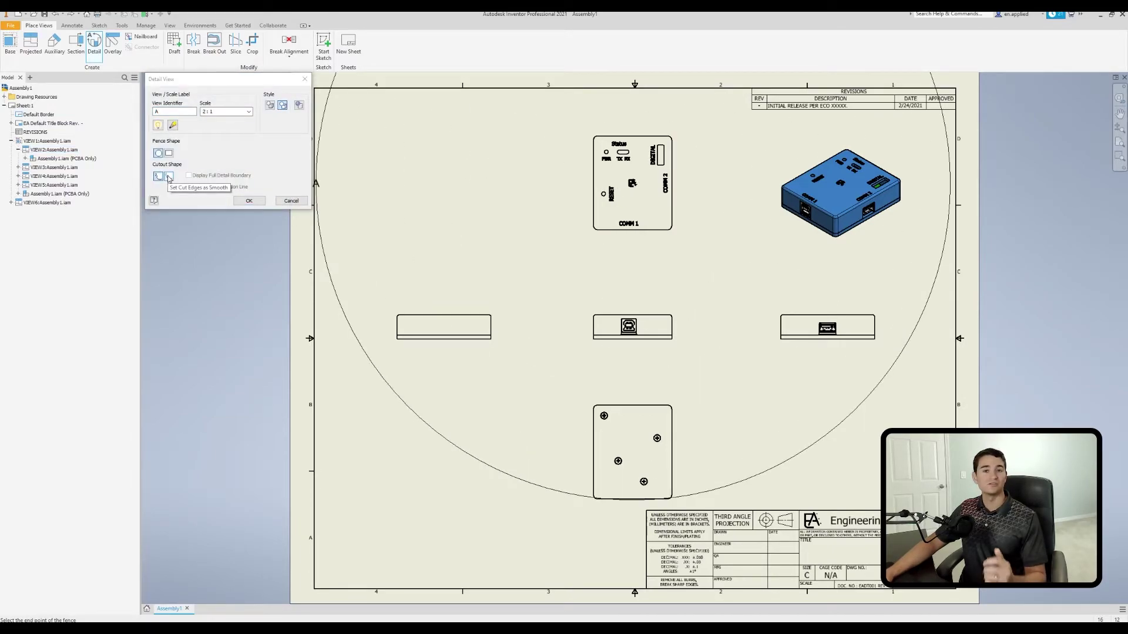
{"action": "left_click", "coordinate": [169, 177]}
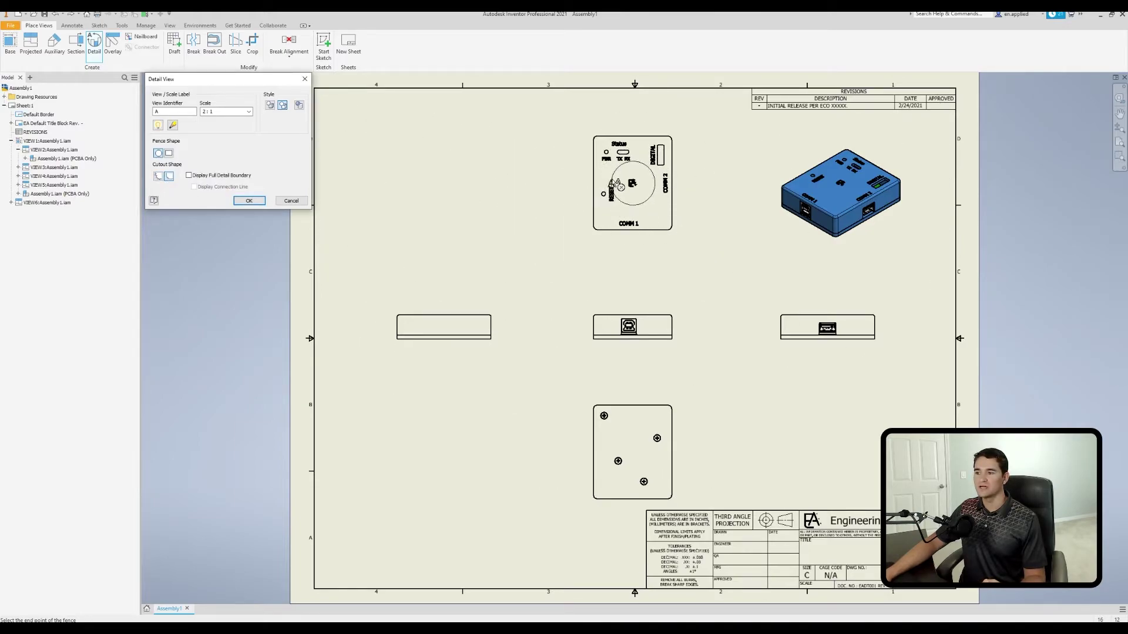
{"action": "left_click", "coordinate": [594, 195]}
{"action": "left_click", "coordinate": [427, 183]}
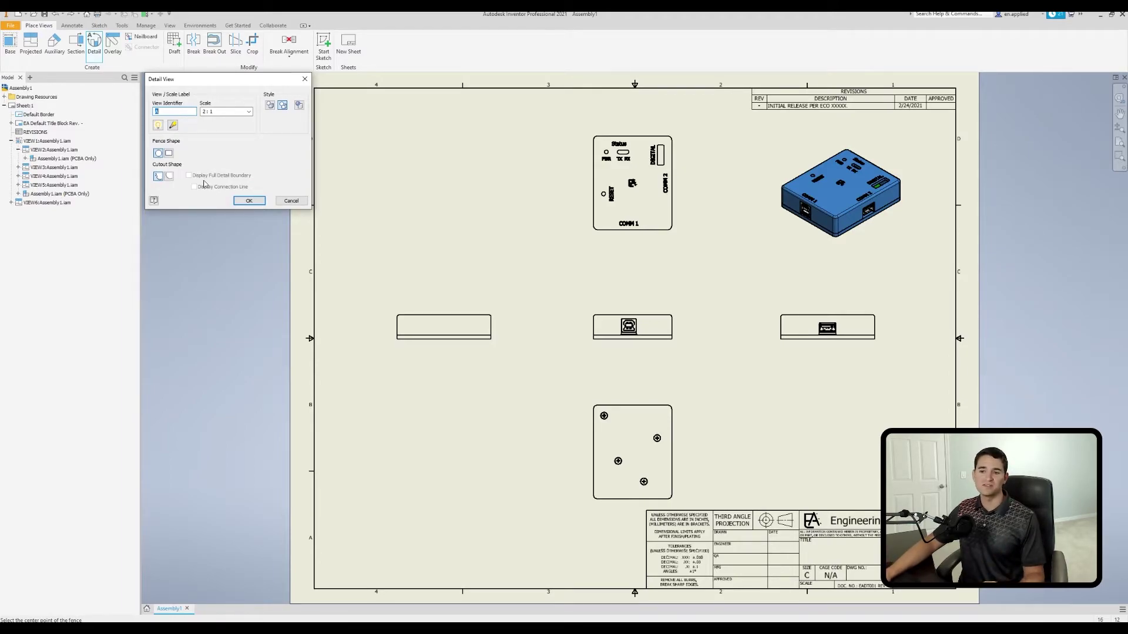
Create a circular 2:1 detail view A of the top view's upper-left corner with smooth cut edges, and undo it
{"action": "left_click", "coordinate": [170, 178]}
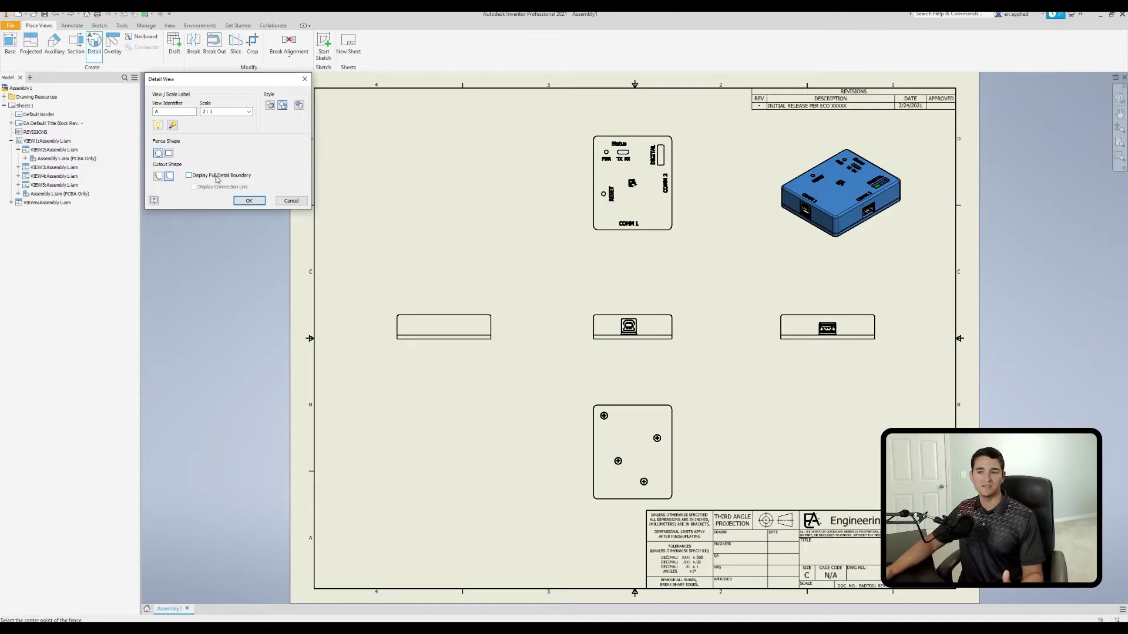
{"action": "left_click", "coordinate": [600, 144]}
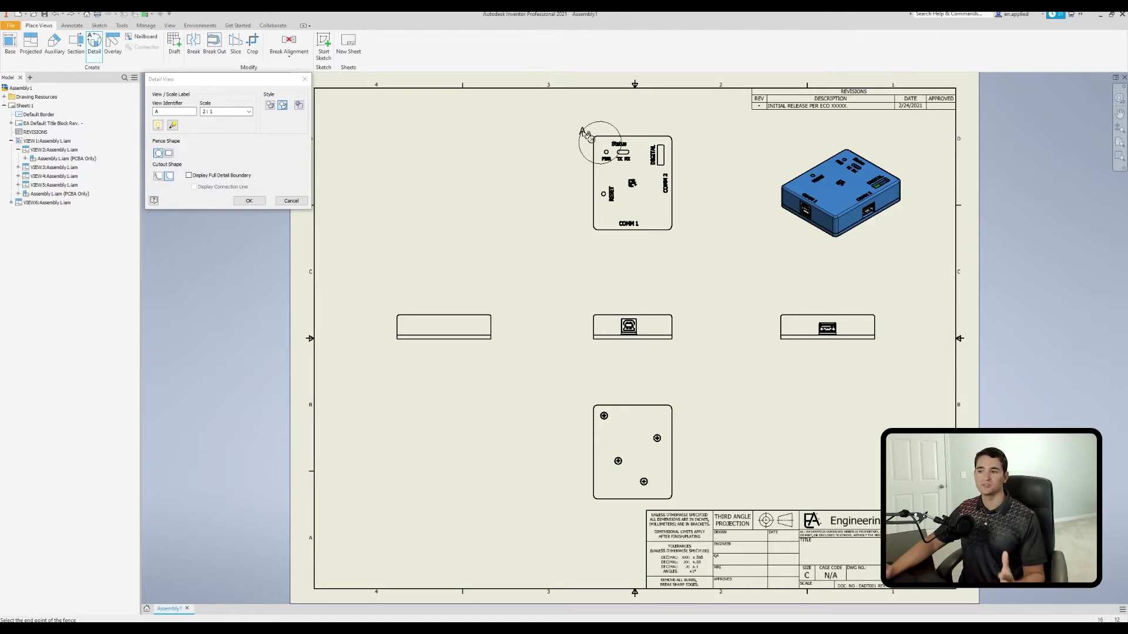
{"action": "left_click", "coordinate": [585, 132]}
{"action": "left_click", "coordinate": [436, 186]}
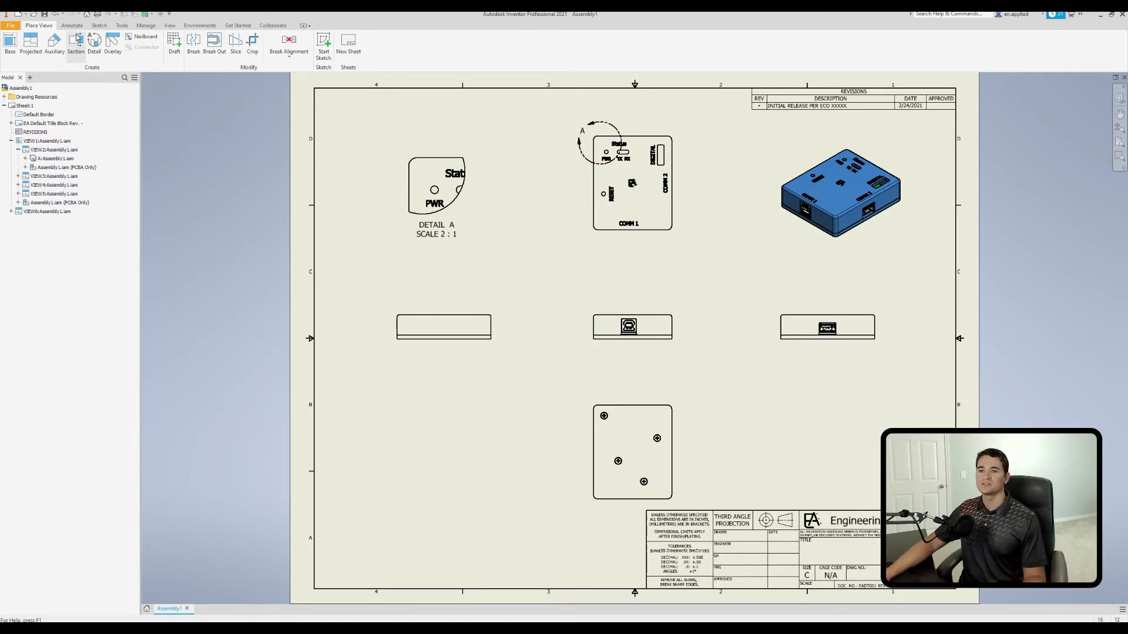
{"action": "left_click", "coordinate": [56, 14]}
Create a smooth-edged 2:1 detail view A of the top view's upper-left corner with the full detail boundary displayed, and undo it
{"action": "left_click", "coordinate": [94, 48]}
{"action": "left_click", "coordinate": [600, 144]}
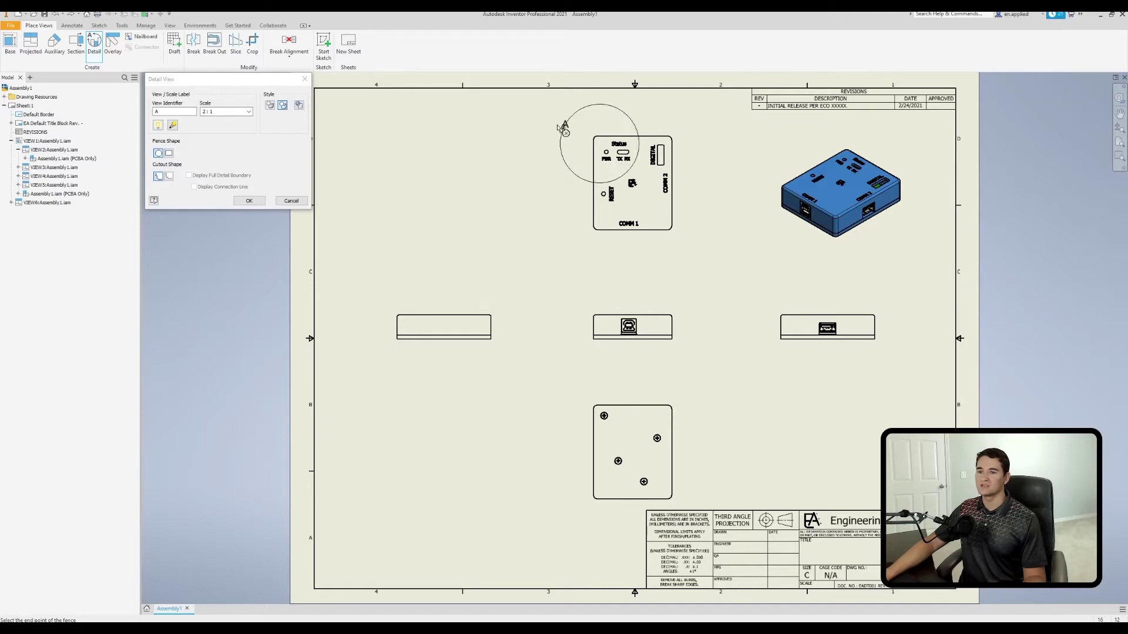
{"action": "left_click", "coordinate": [170, 177]}
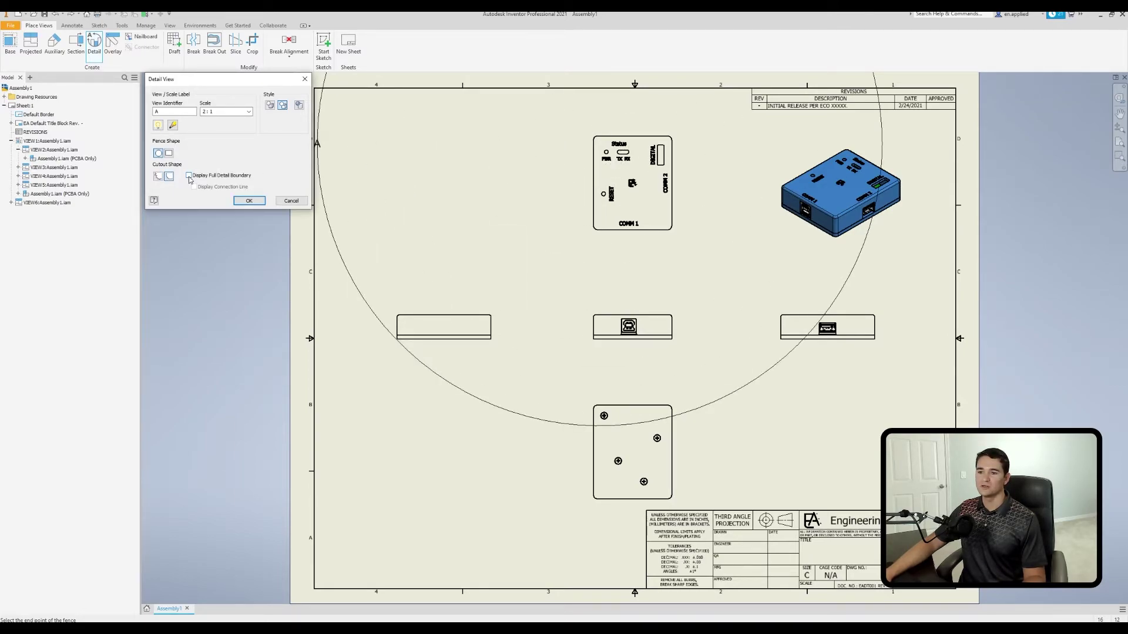
{"action": "left_click", "coordinate": [578, 131]}
{"action": "left_click", "coordinate": [419, 162]}
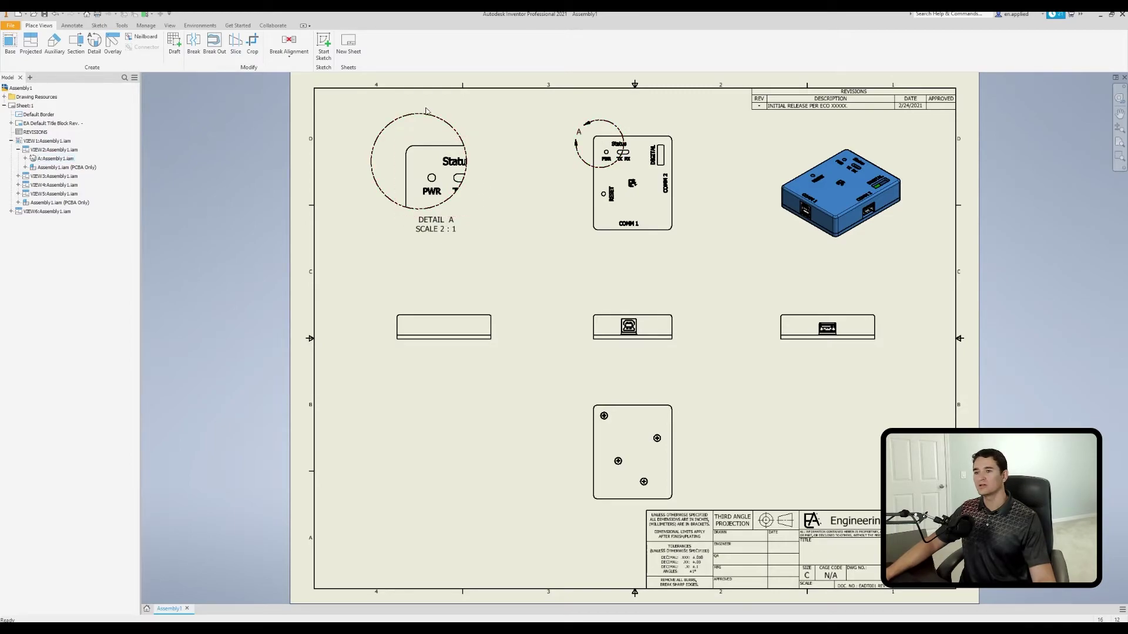
{"action": "left_click", "coordinate": [57, 16]}
Create a circular 2:1 detail view A of the top view's upper-left corner with smooth edges, full detail boundary and connection line
{"action": "left_click", "coordinate": [94, 44]}
{"action": "left_click", "coordinate": [590, 179]}
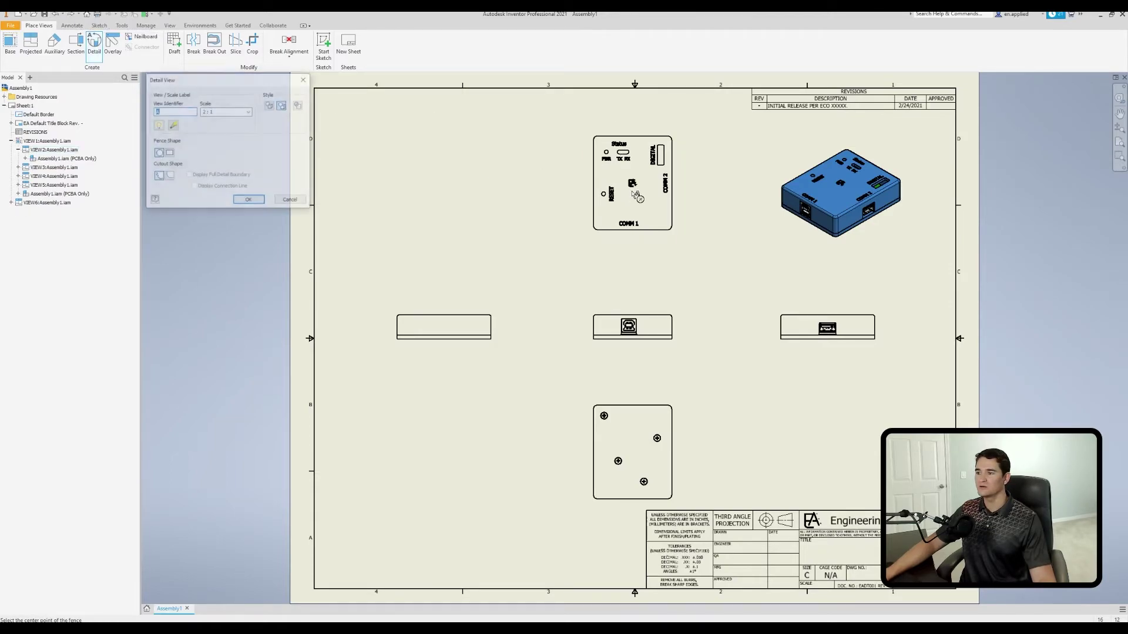
{"action": "left_click", "coordinate": [604, 149]}
{"action": "left_click", "coordinate": [168, 178]}
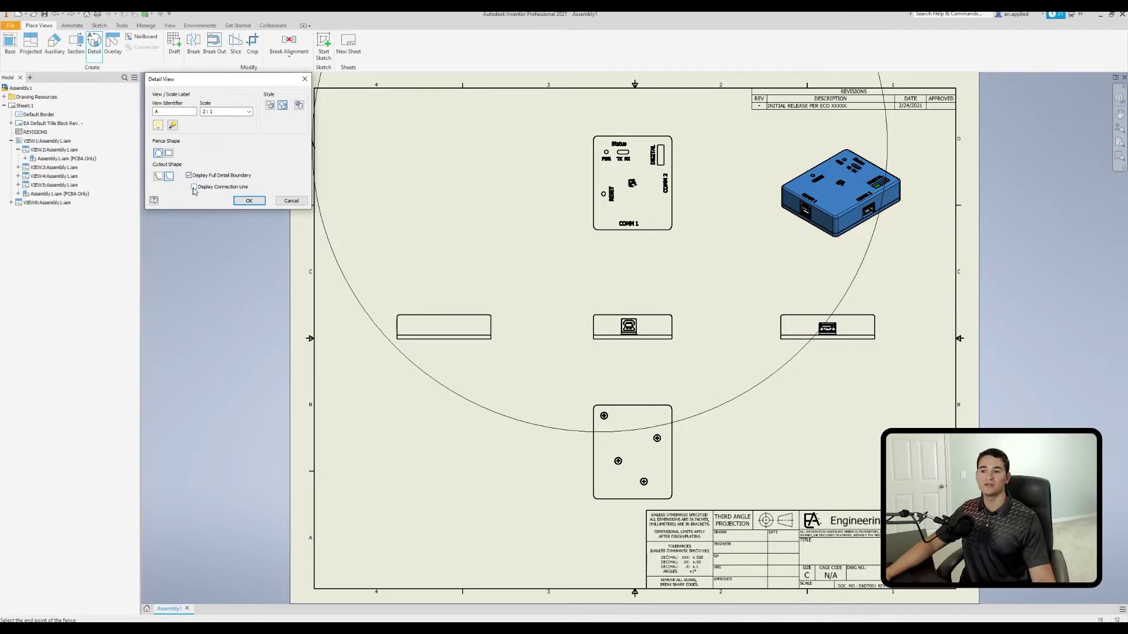
{"action": "left_click", "coordinate": [194, 187]}
{"action": "left_click", "coordinate": [581, 143]}
{"action": "left_click", "coordinate": [437, 187]}
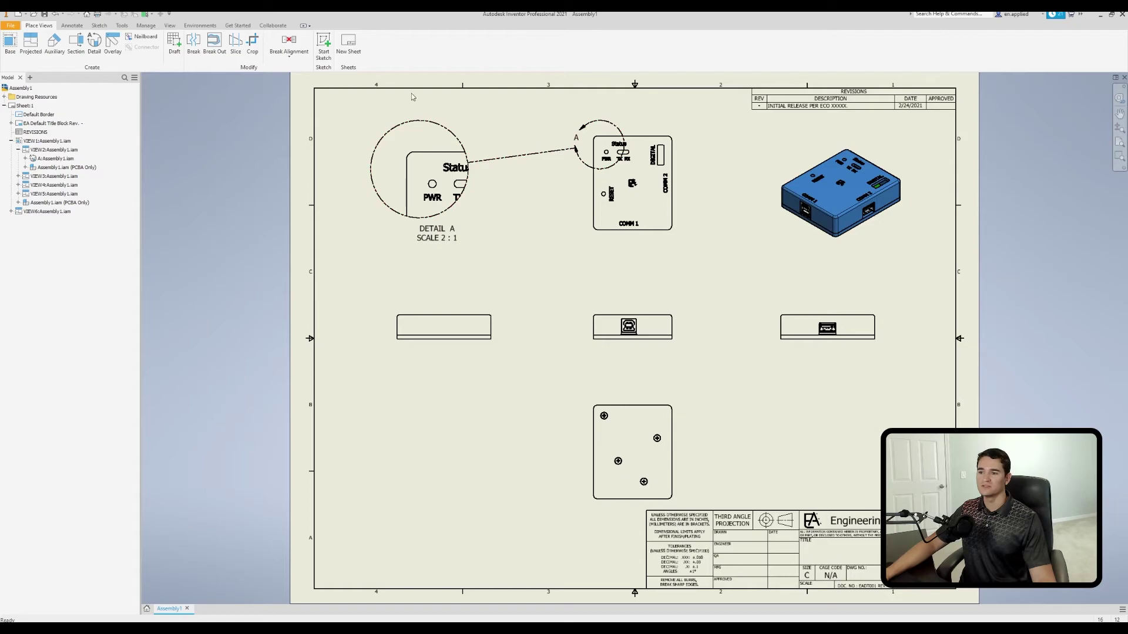
{"action": "key", "text": "ctrl+z"}
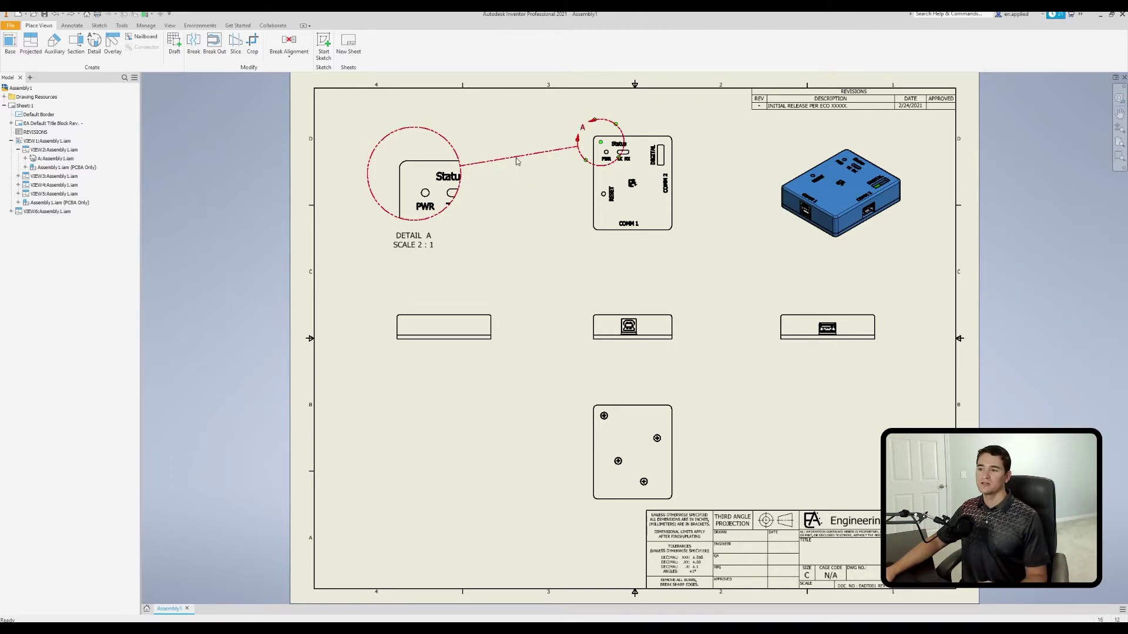
Add a vertex near the middle of detail view A's connection line and move it upward to bend the line
{"action": "right_click", "coordinate": [516, 158]}
{"action": "left_click", "coordinate": [539, 195]}
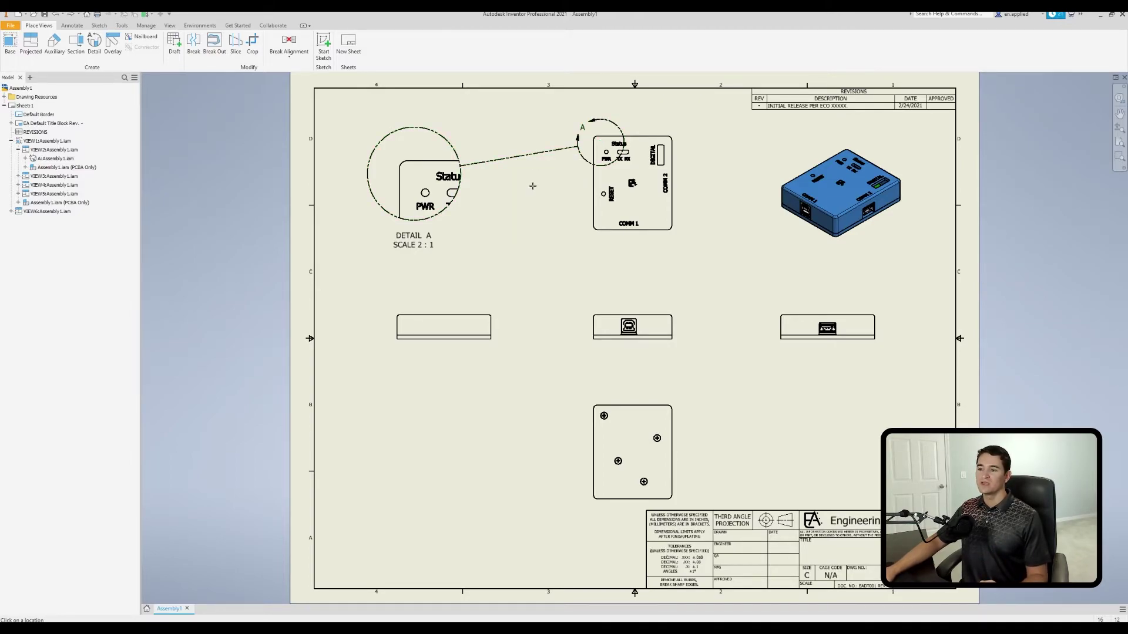
{"action": "left_click", "coordinate": [509, 158]}
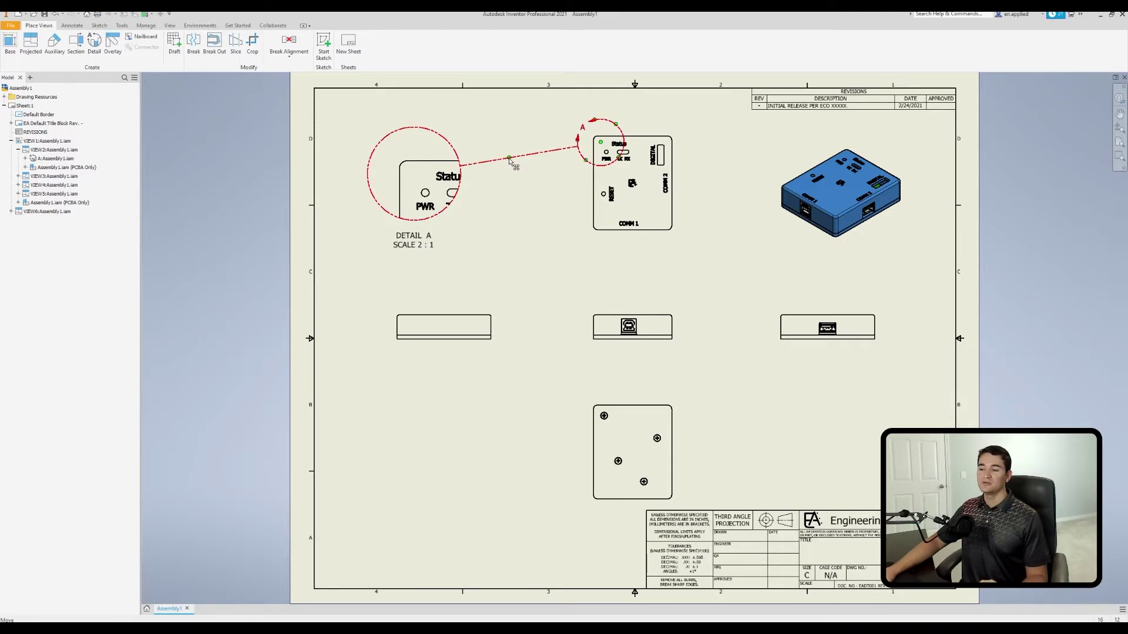
{"action": "left_click_drag", "start_coordinate": [509, 160], "coordinate": [487, 123]}
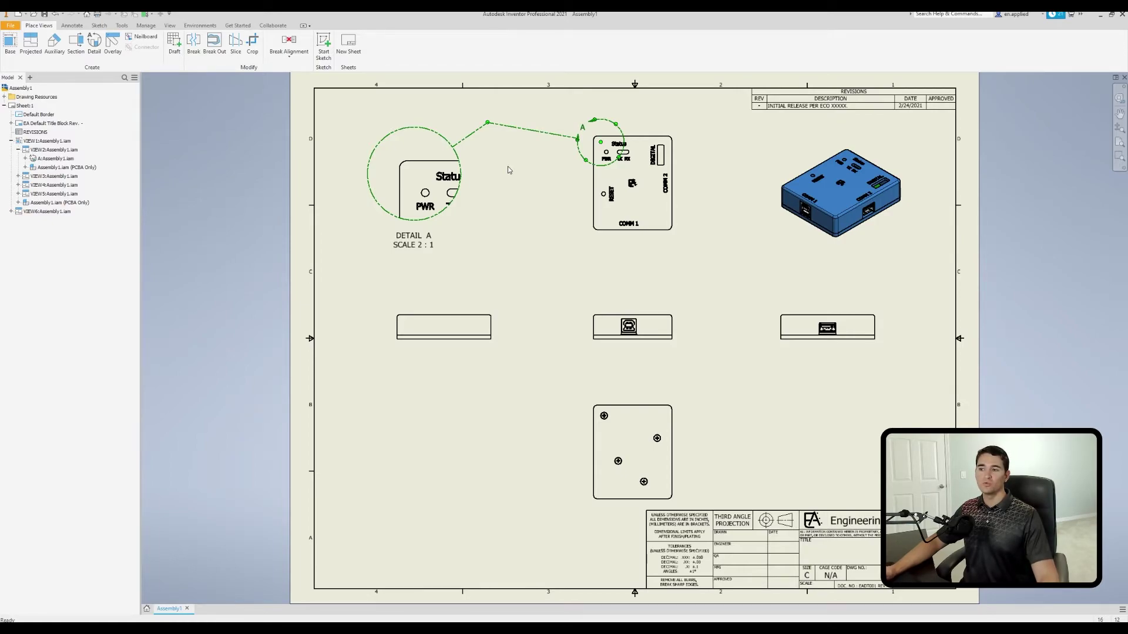
Add a second vertex on the connection line's segment beside the top view and move it below the first vertex
{"action": "right_click", "coordinate": [524, 135]}
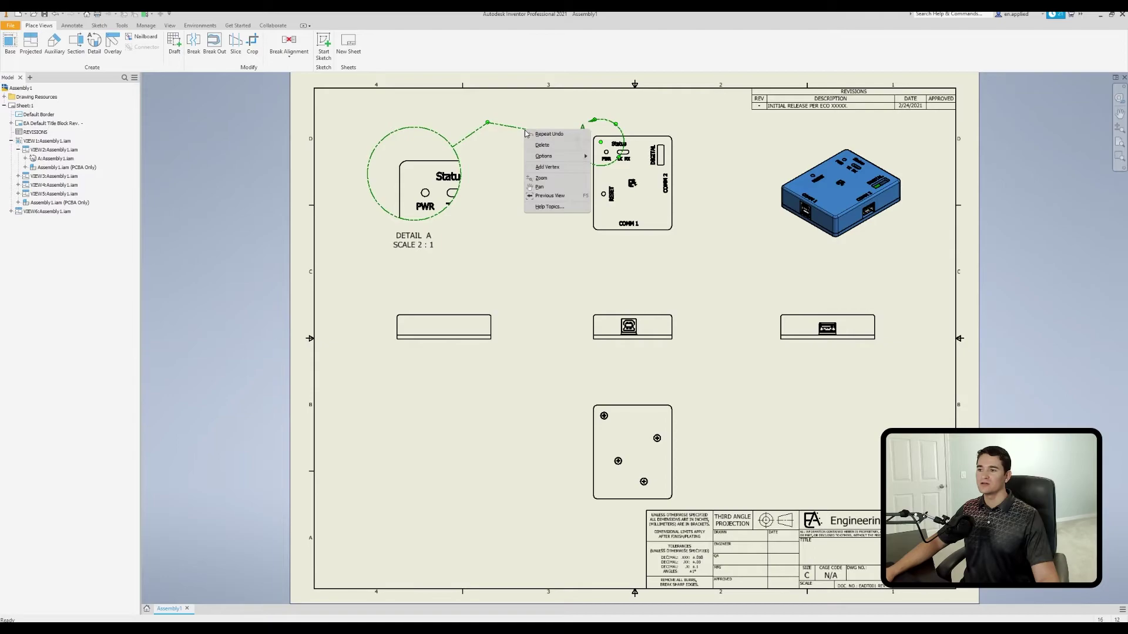
{"action": "left_click", "coordinate": [540, 170]}
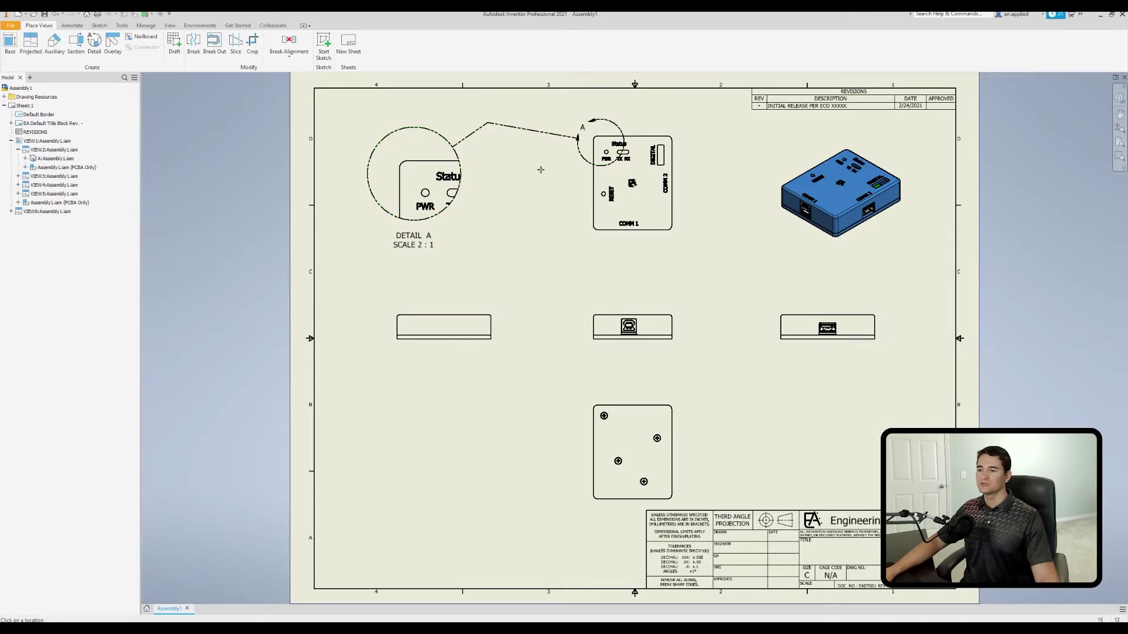
{"action": "left_click", "coordinate": [530, 130]}
{"action": "left_click_drag", "start_coordinate": [532, 132], "coordinate": [527, 177]}
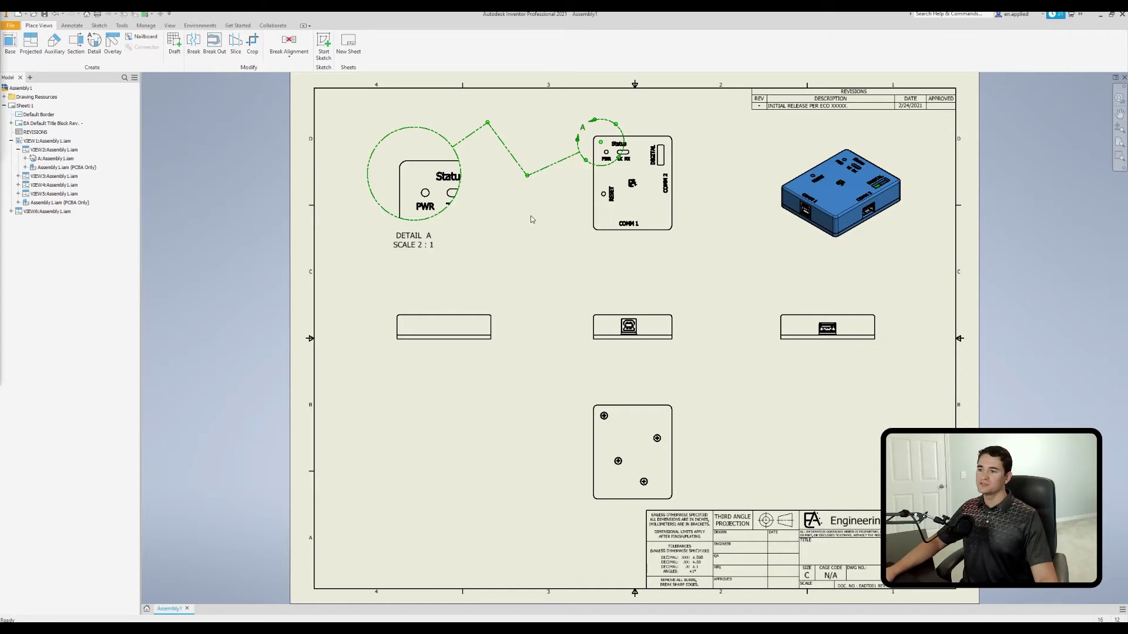
Delete both added vertices from detail view A's connection line
{"action": "right_click", "coordinate": [528, 176]}
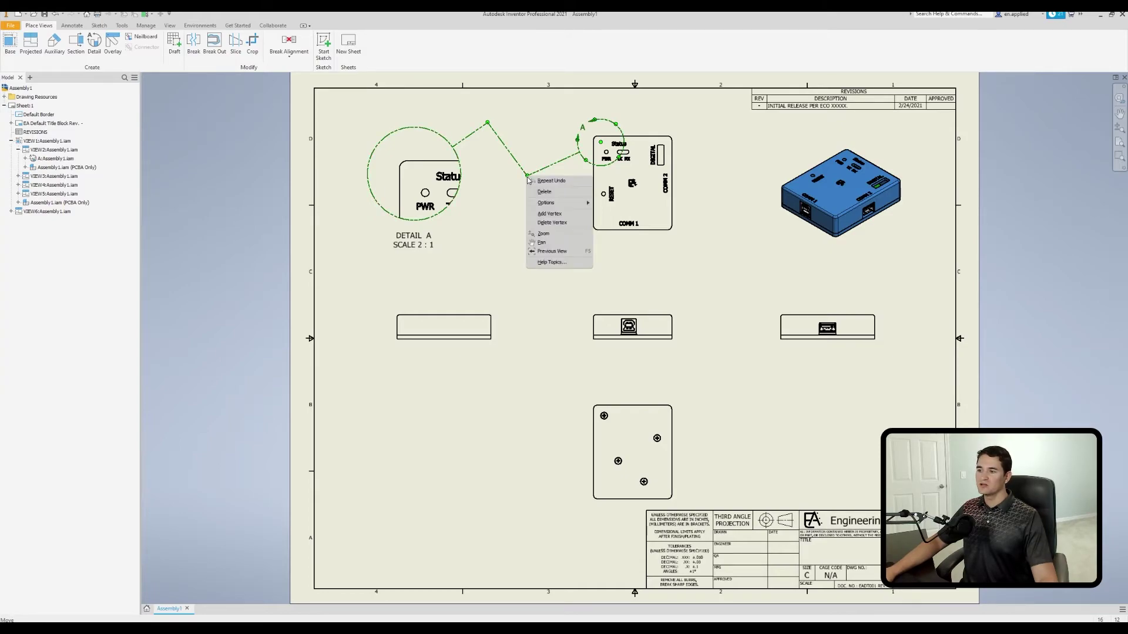
{"action": "left_click", "coordinate": [557, 224]}
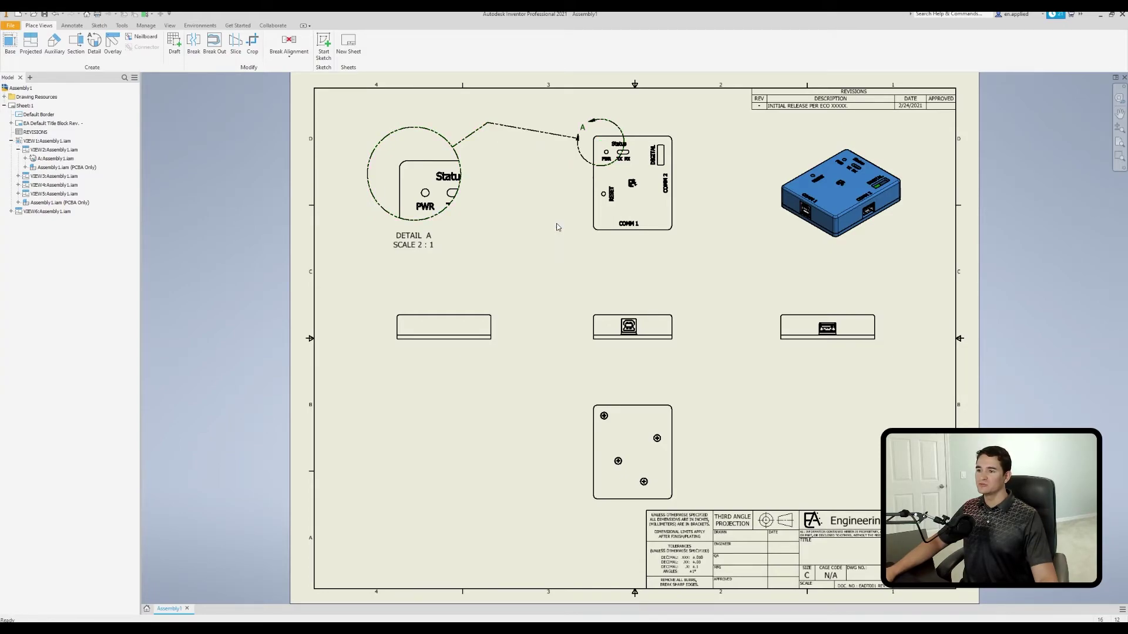
{"action": "right_click", "coordinate": [488, 124]}
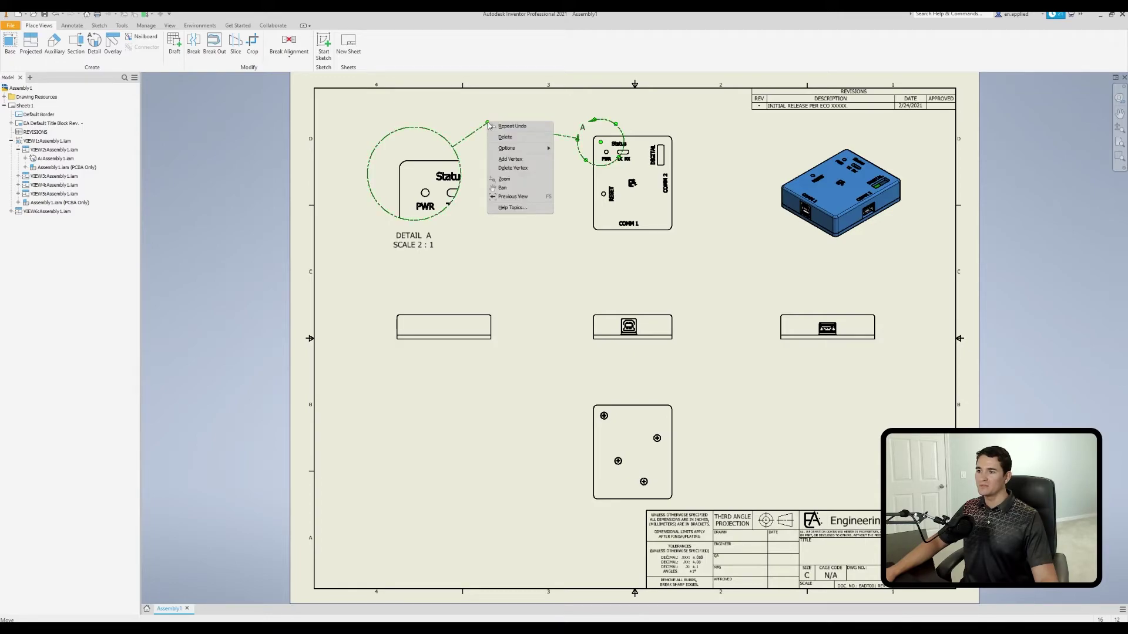
{"action": "left_click", "coordinate": [518, 171]}
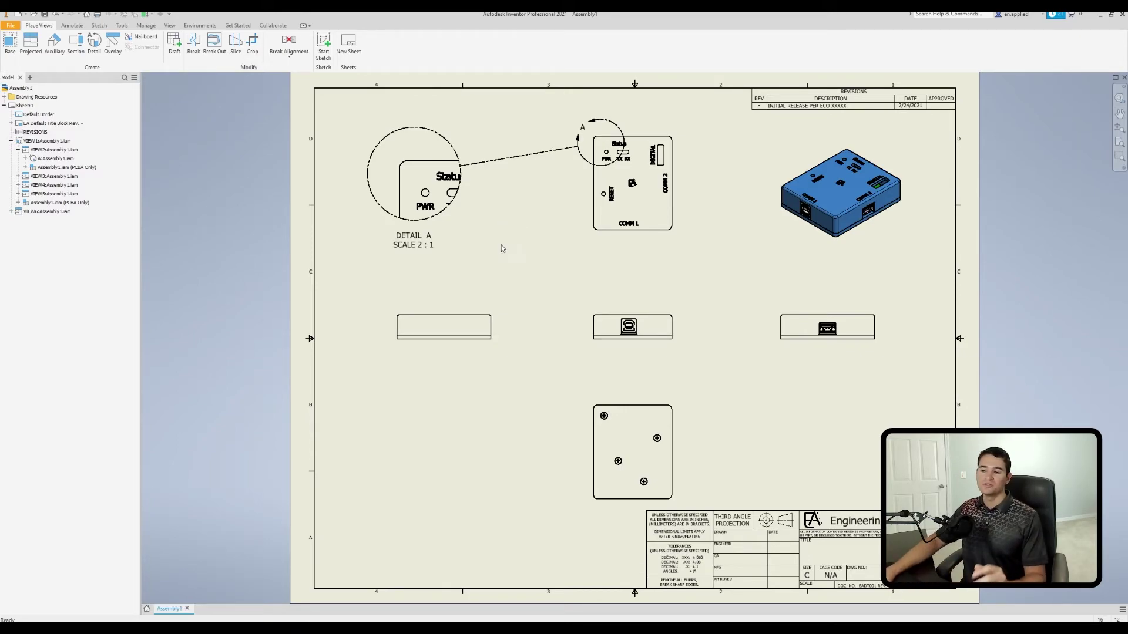
Review detail view A's drawing view settings, including its style, label and scale options, without changing them
{"action": "right_click", "coordinate": [461, 226]}
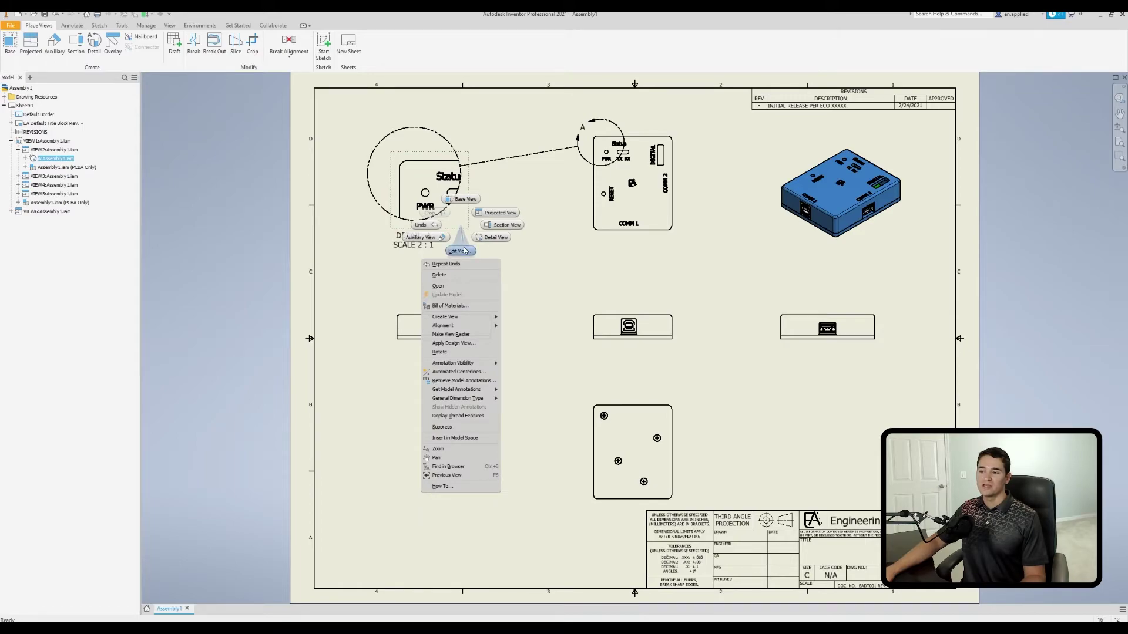
{"action": "left_click", "coordinate": [460, 251]}
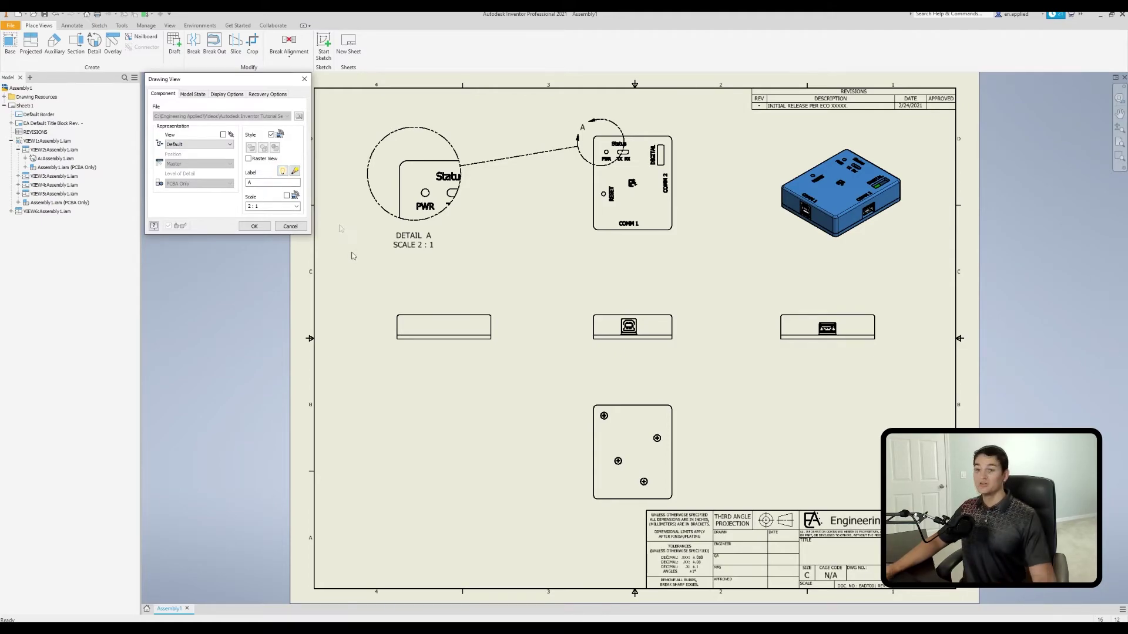
{"action": "left_click", "coordinate": [297, 227]}
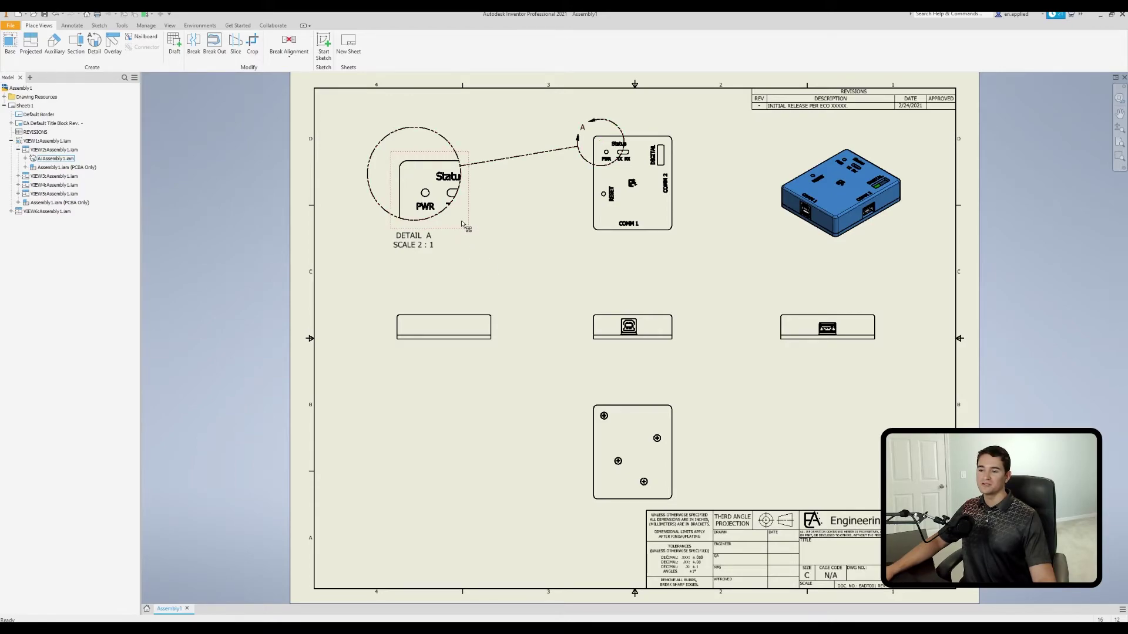
{"action": "double_click", "coordinate": [462, 223]}
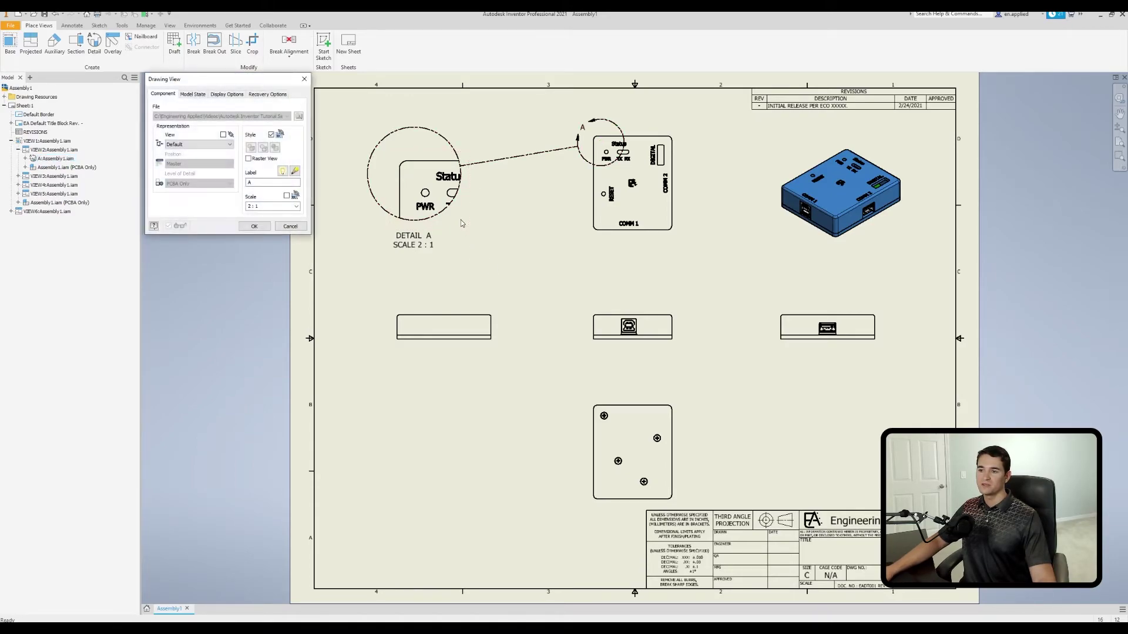
{"action": "left_click", "coordinate": [254, 226]}
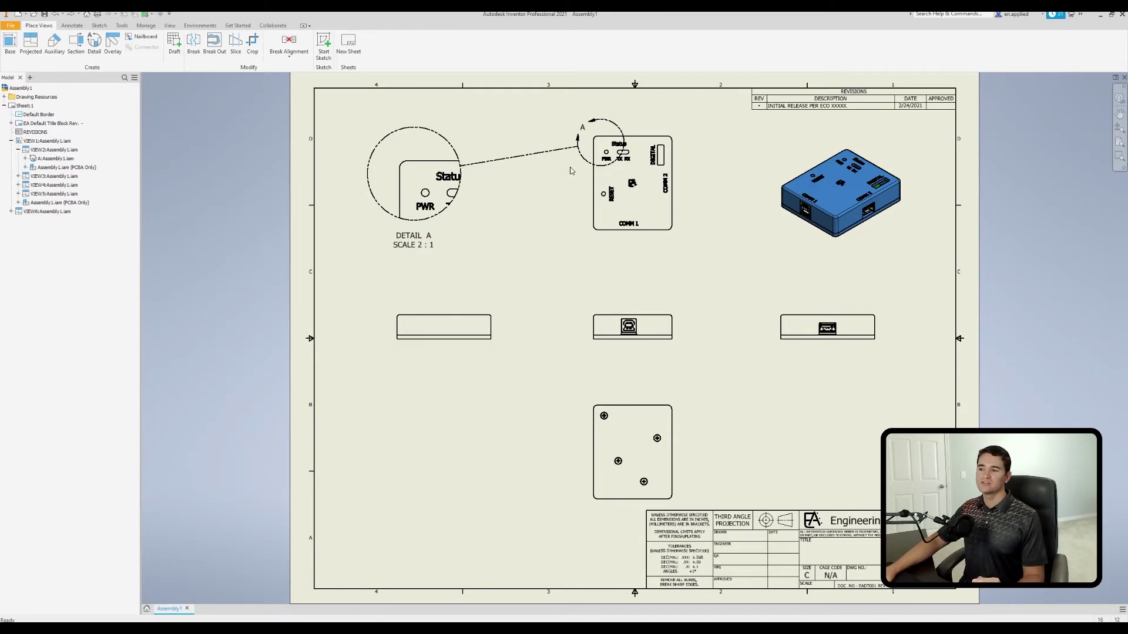
Recenter detail view A's circular fence on the EA logo in the top view and shrink it to fit closely around the logo
{"action": "left_click", "coordinate": [601, 146]}
{"action": "left_click_drag", "start_coordinate": [602, 147], "coordinate": [633, 185]}
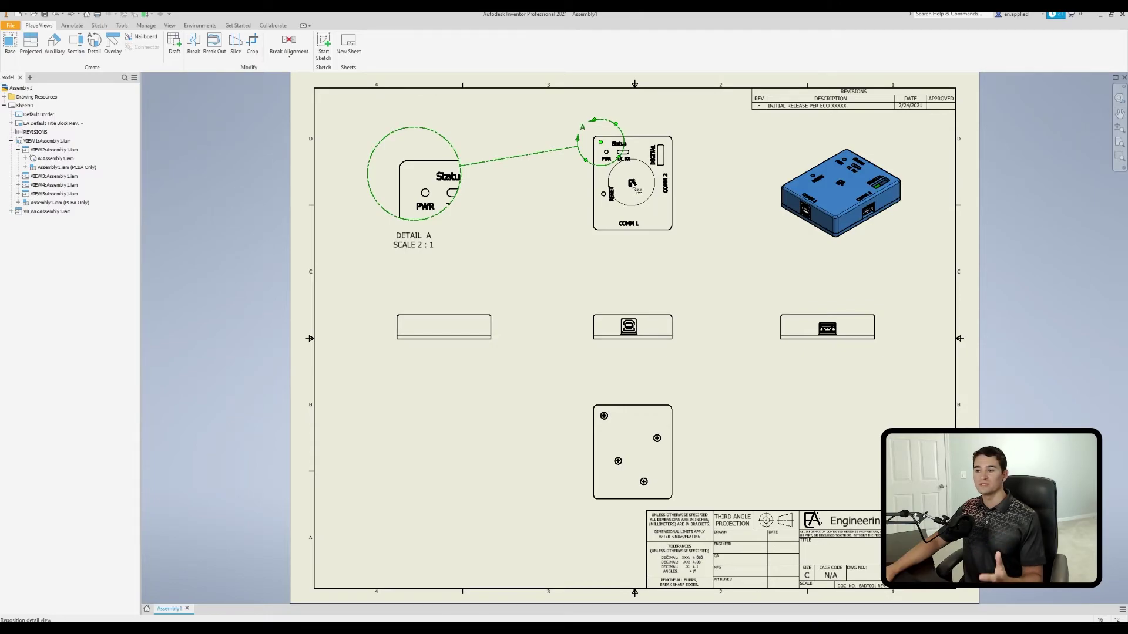
{"action": "left_click_drag", "start_coordinate": [633, 185], "coordinate": [633, 185]}
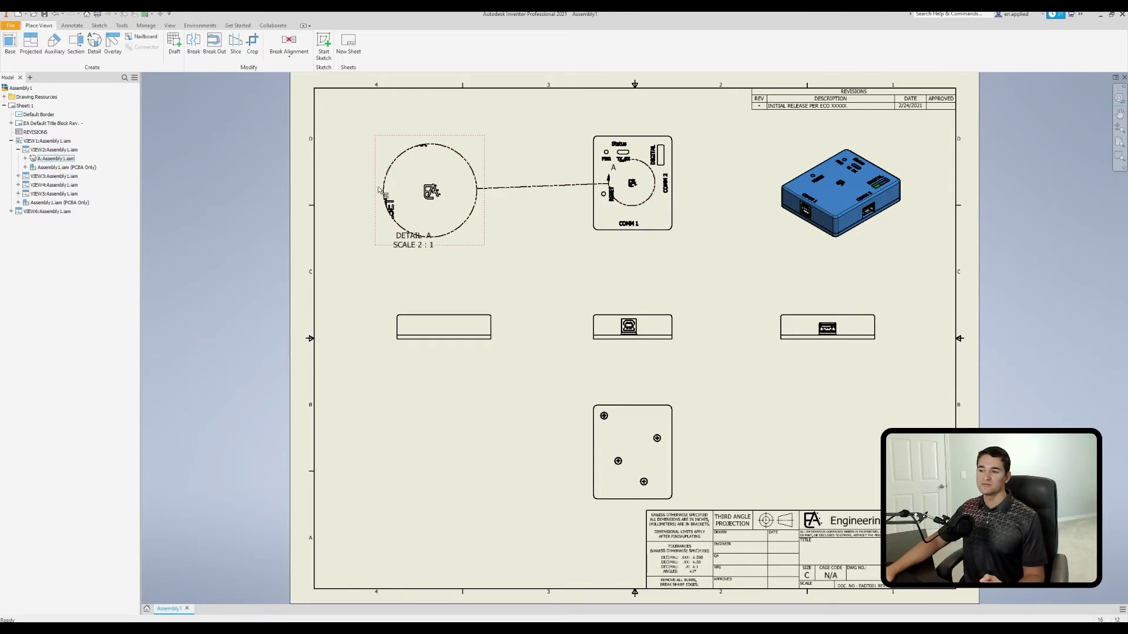
{"action": "left_click", "coordinate": [609, 189]}
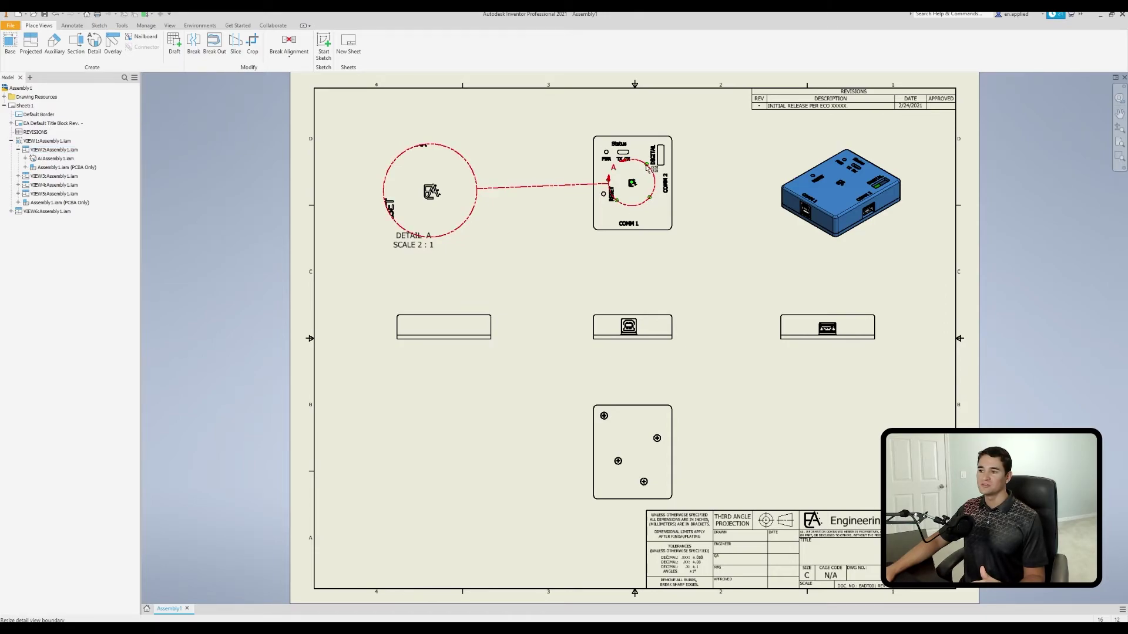
{"action": "left_click_drag", "start_coordinate": [646, 167], "coordinate": [639, 179]}
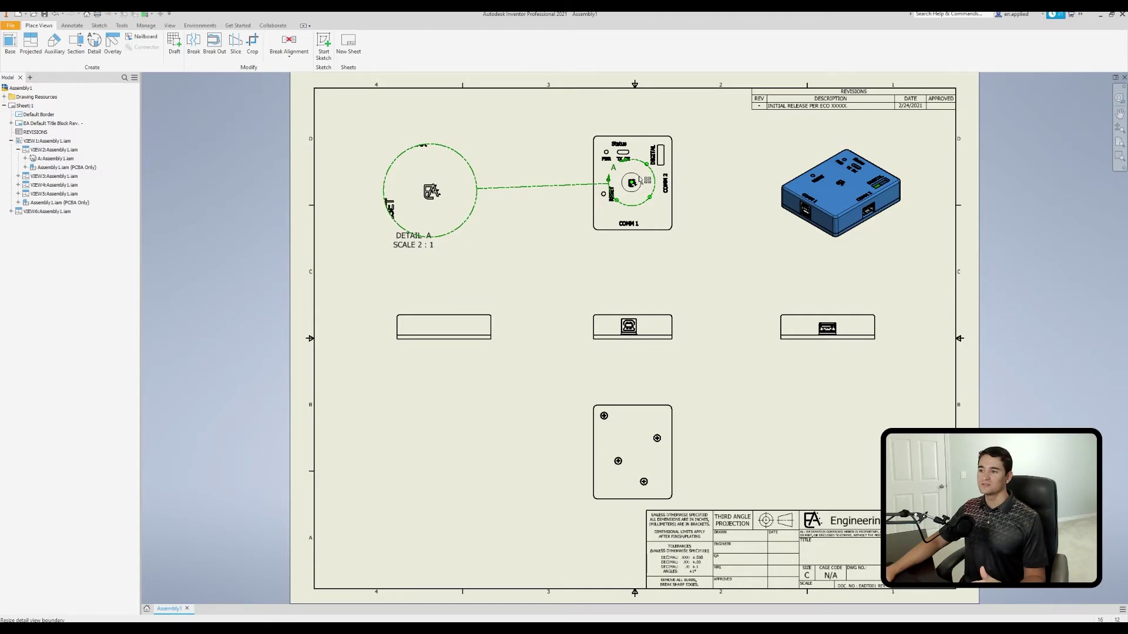
{"action": "left_click_drag", "start_coordinate": [639, 176], "coordinate": [639, 177]}
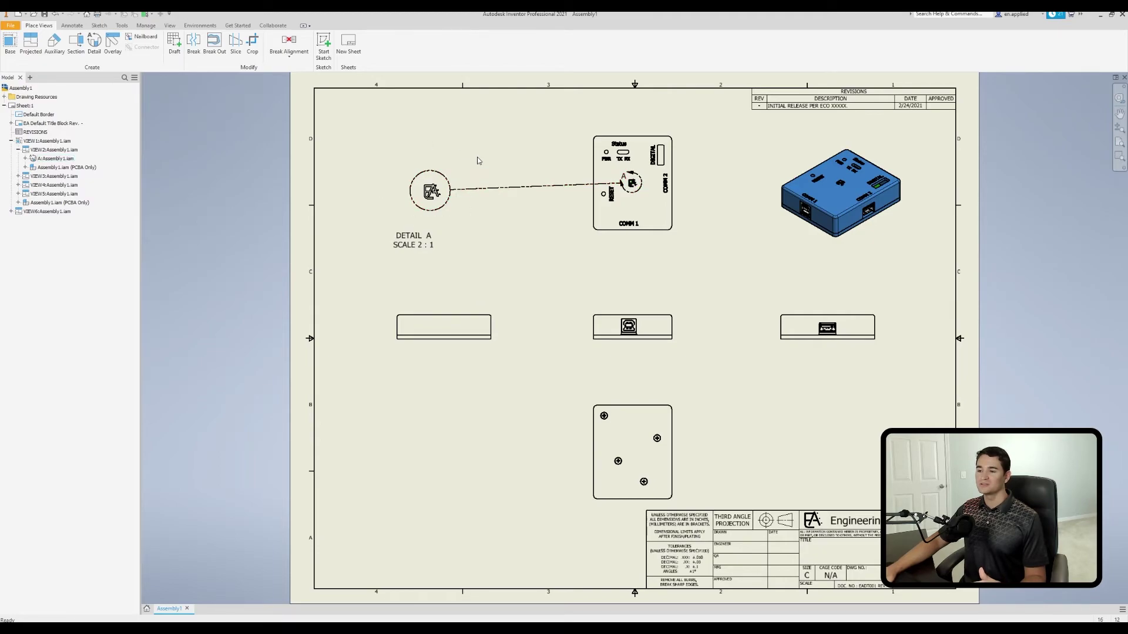
Set detail view A's scale to 5:1 and move its label to sit centered just below the enlarged view
{"action": "double_click", "coordinate": [456, 211]}
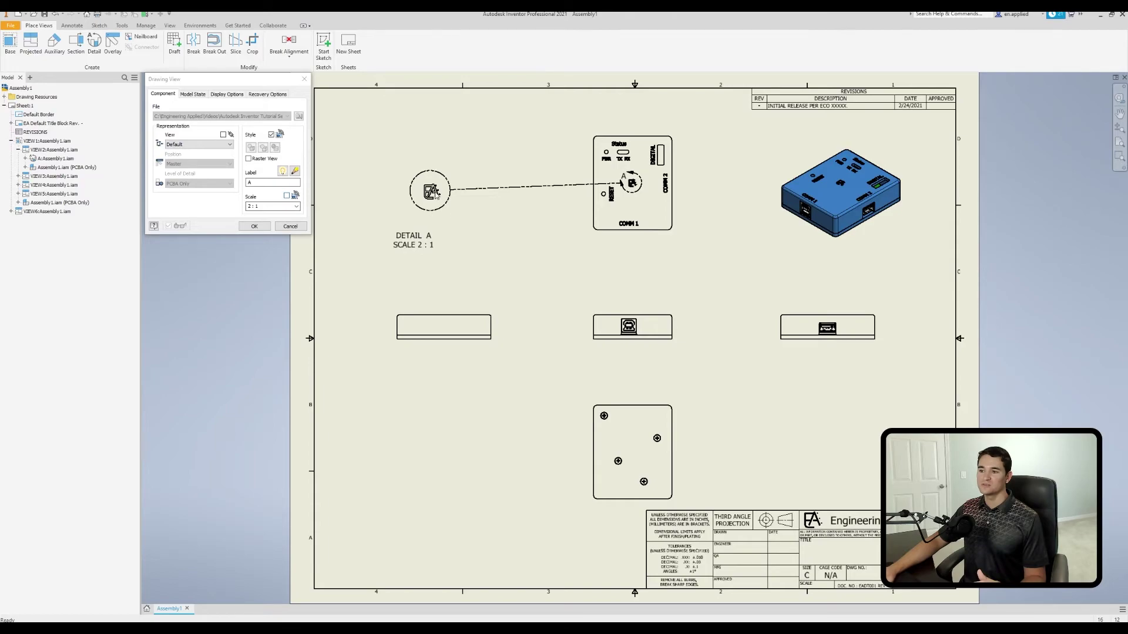
{"action": "left_click", "coordinate": [296, 206]}
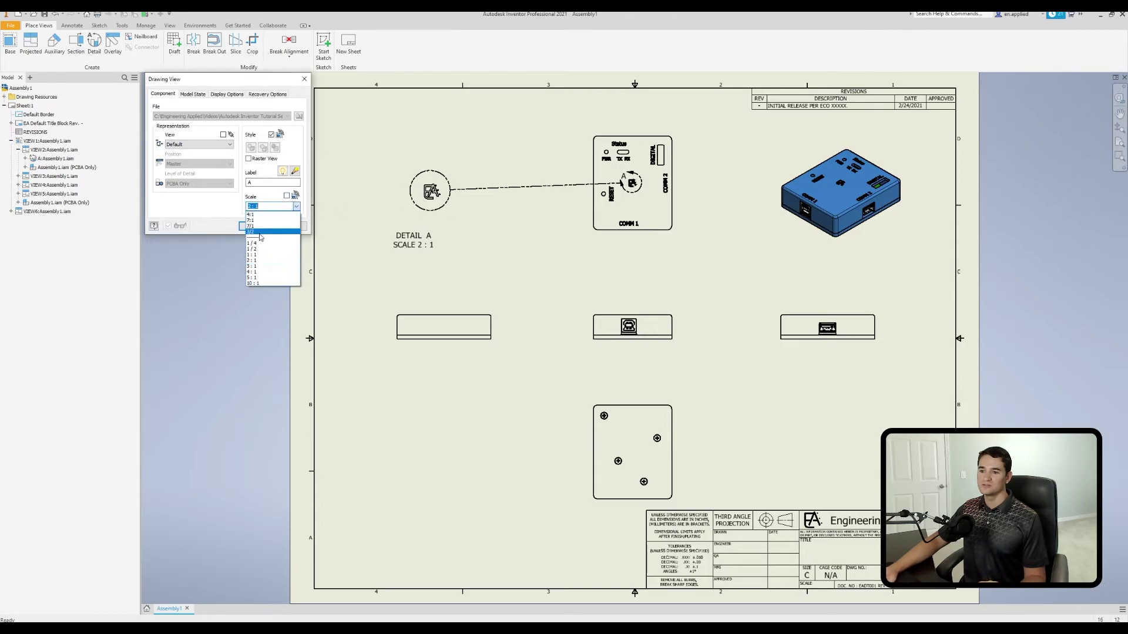
{"action": "left_click", "coordinate": [263, 278]}
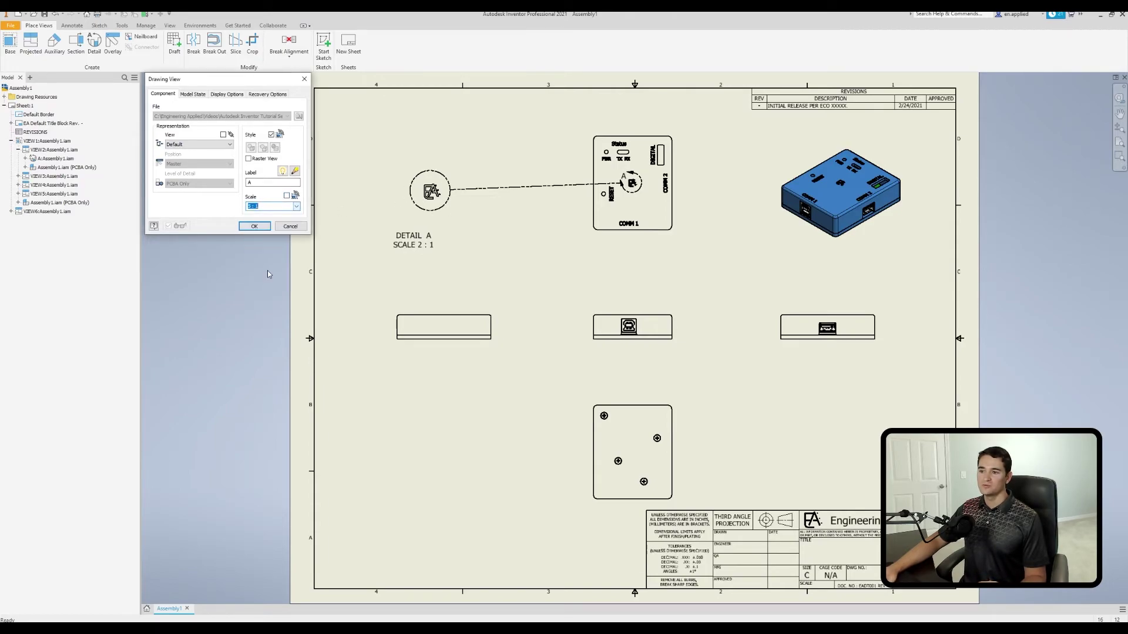
{"action": "left_click", "coordinate": [265, 232]}
{"action": "left_click_drag", "start_coordinate": [390, 301], "coordinate": [431, 259]}
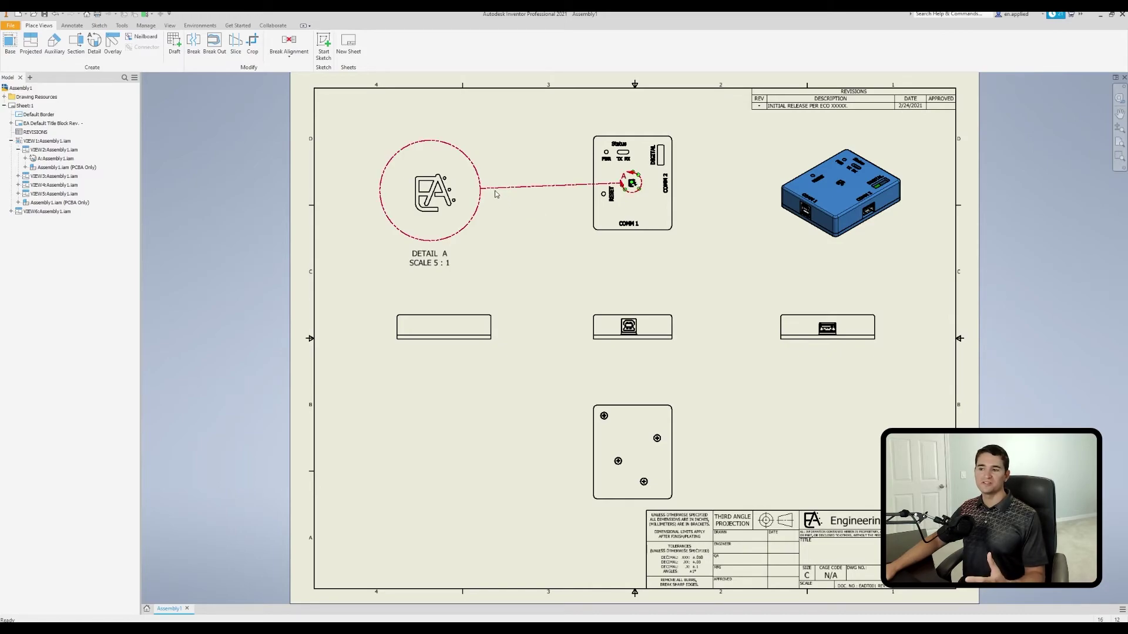
{"action": "left_click", "coordinate": [469, 134]}
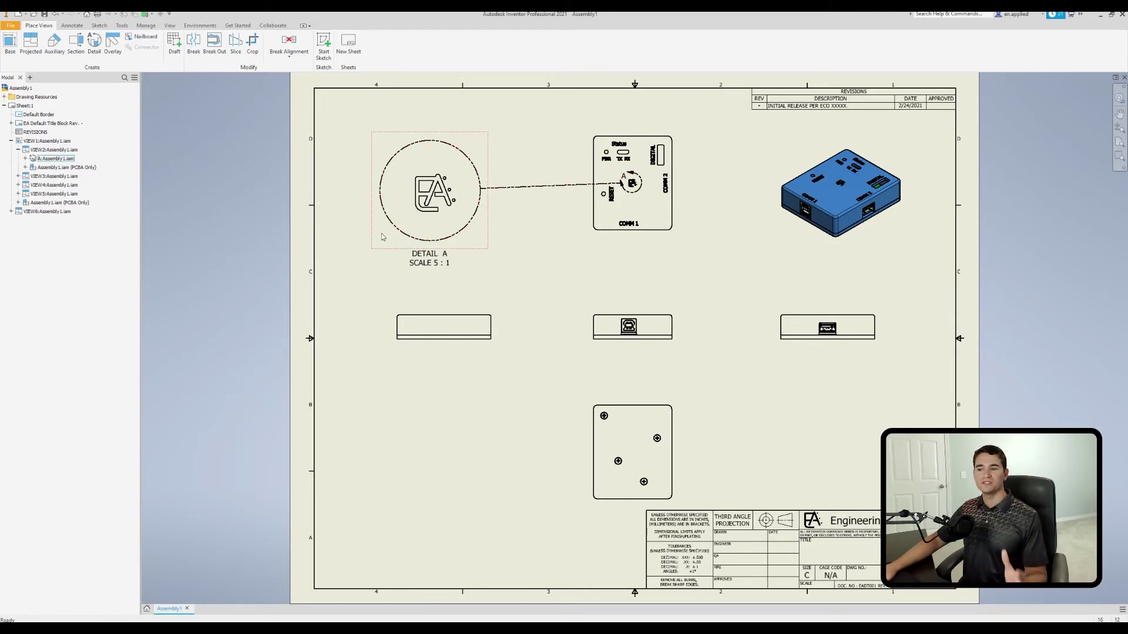
{"action": "left_click", "coordinate": [517, 239]}
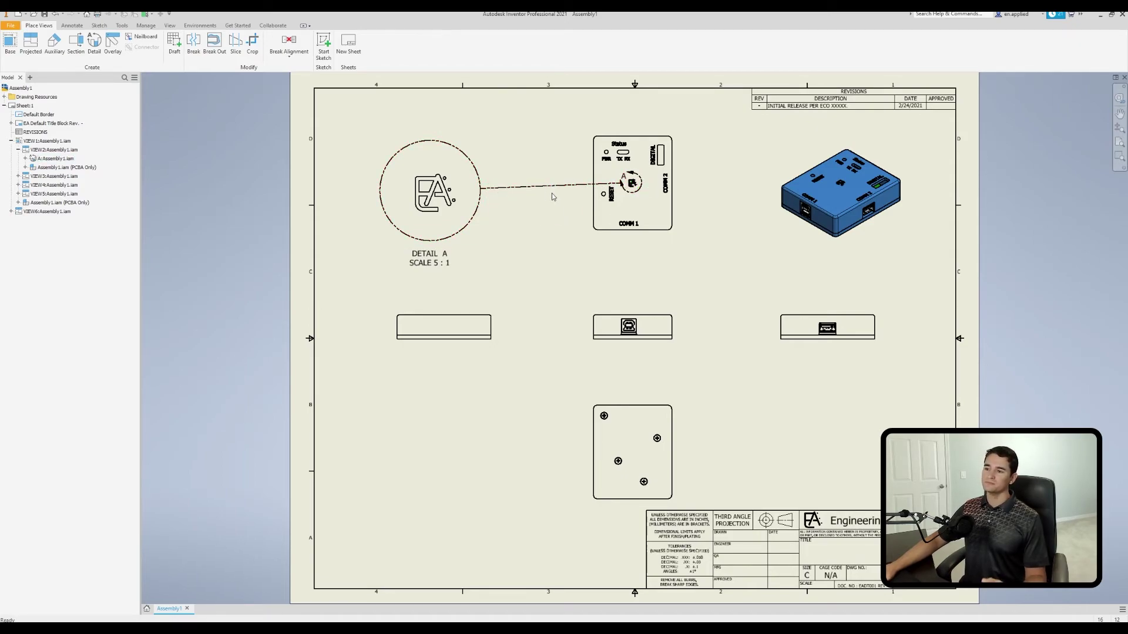
Turn off the Smooth Cutout Shape option for detail view A to give it a jagged cutout edge
{"action": "right_click", "coordinate": [631, 194]}
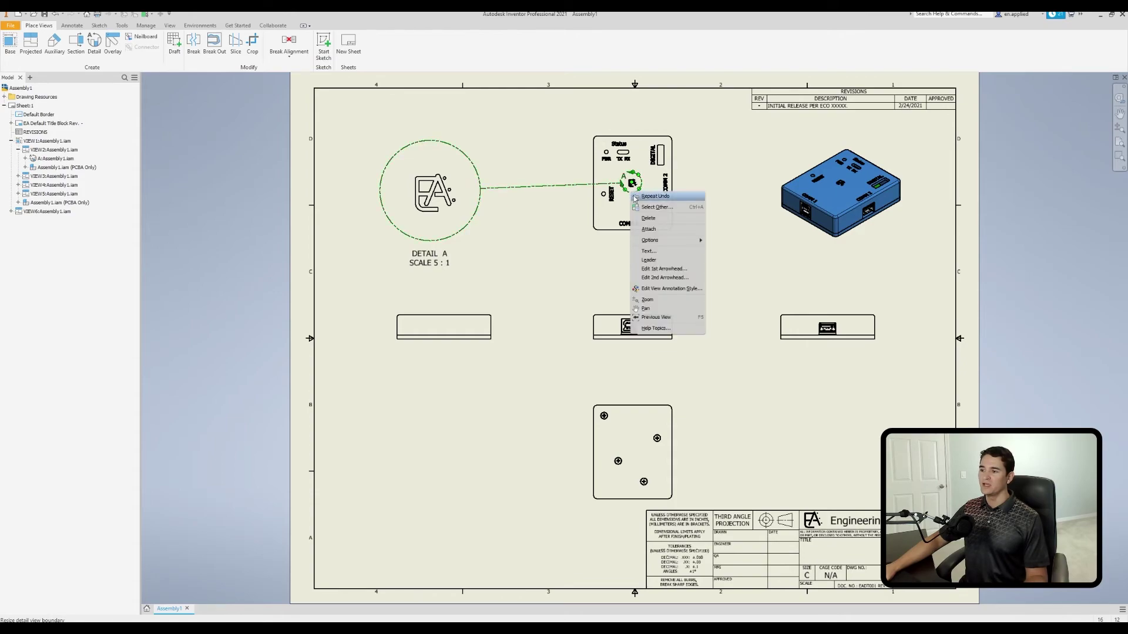
{"action": "mouse_move", "coordinate": [658, 242]}
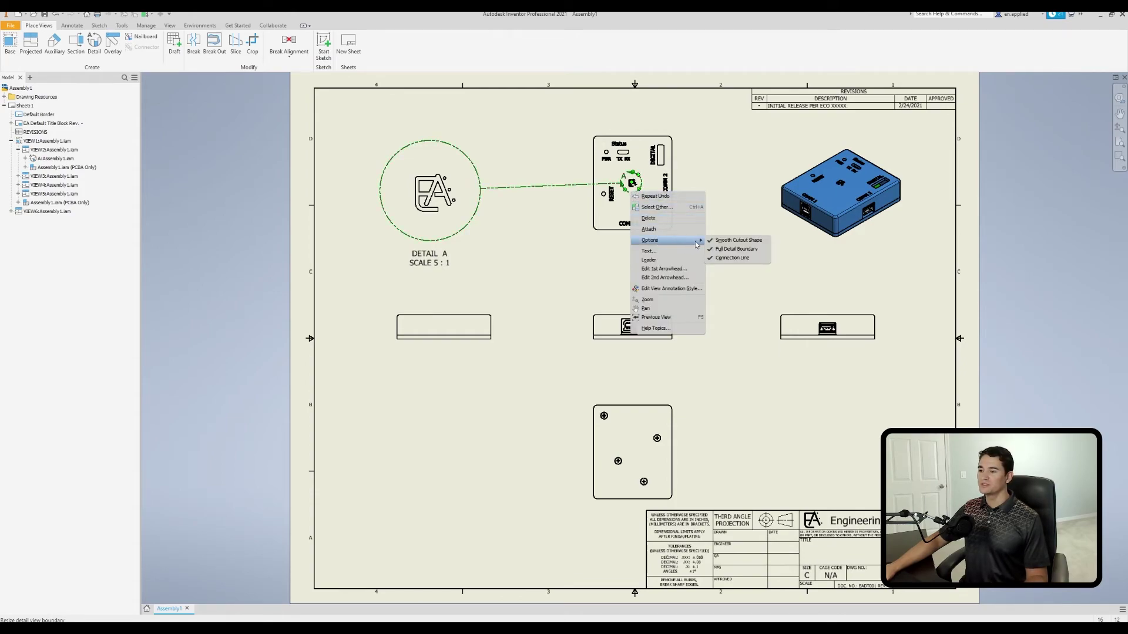
{"action": "left_click", "coordinate": [738, 241]}
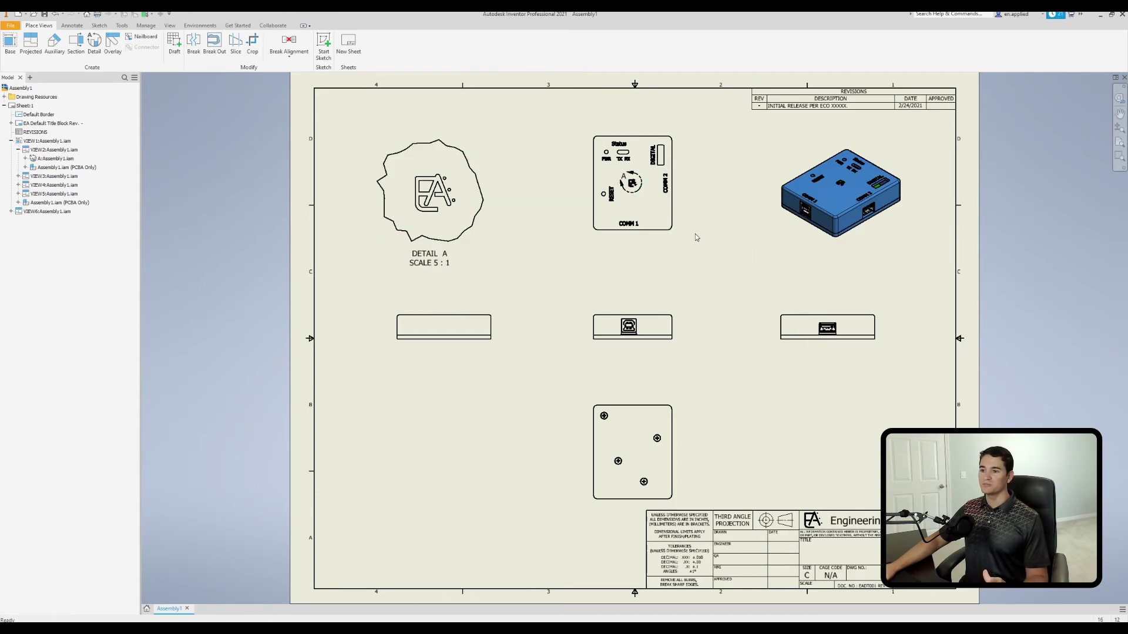
Turn detail view A's Smooth Cutout Shape and Full Detail Boundary options back on
{"action": "right_click", "coordinate": [631, 192]}
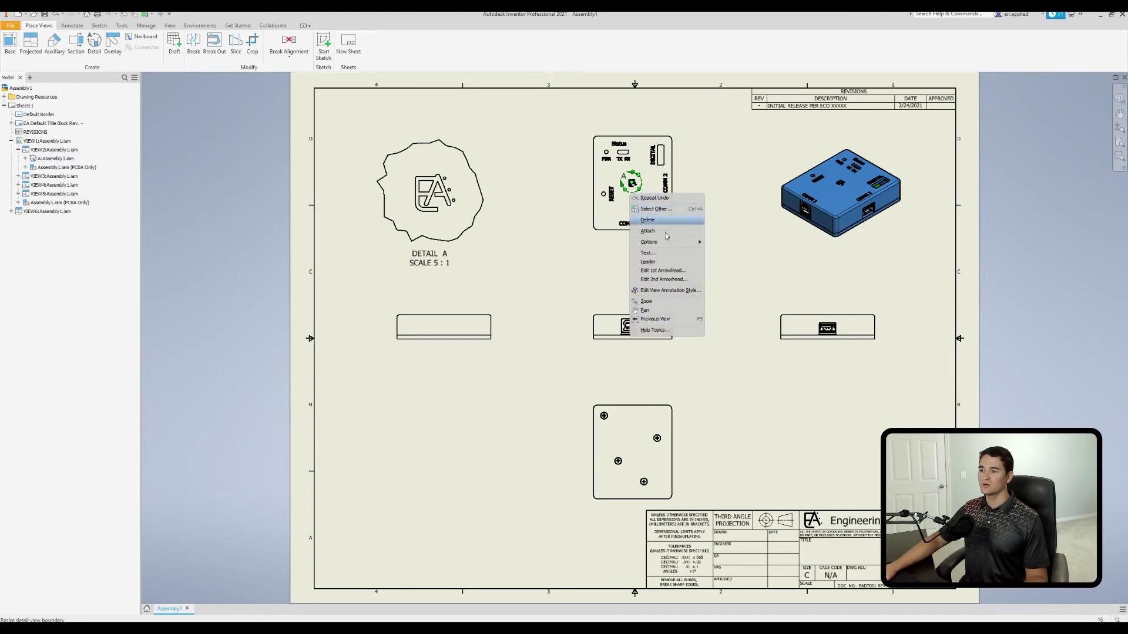
{"action": "mouse_move", "coordinate": [684, 243]}
{"action": "left_click", "coordinate": [738, 241]}
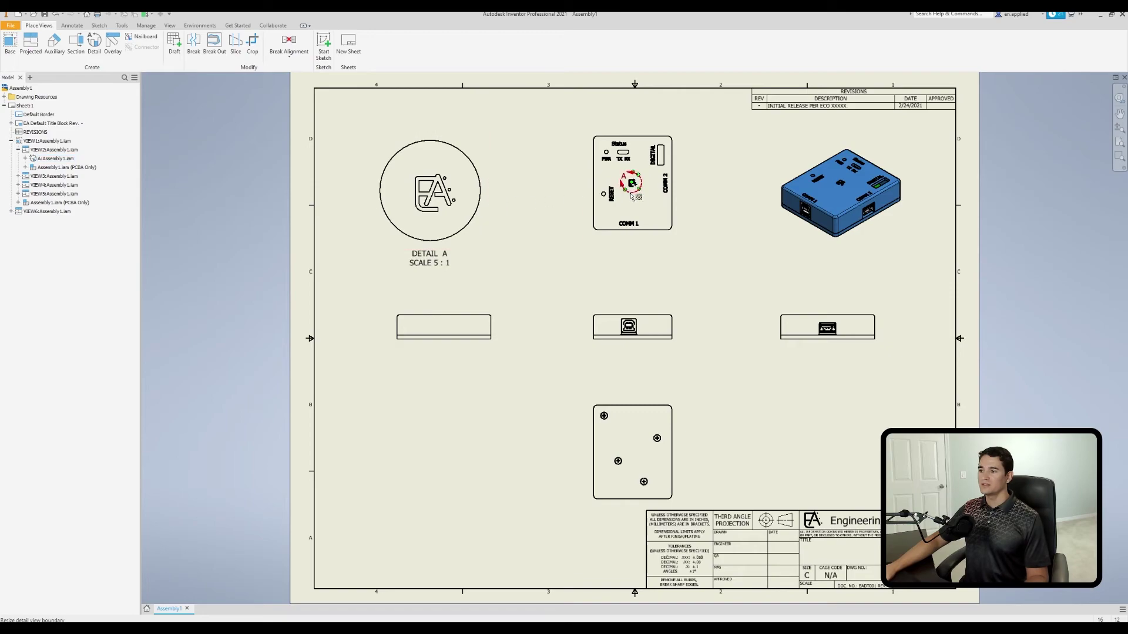
{"action": "right_click", "coordinate": [630, 195]}
{"action": "mouse_move", "coordinate": [681, 242]}
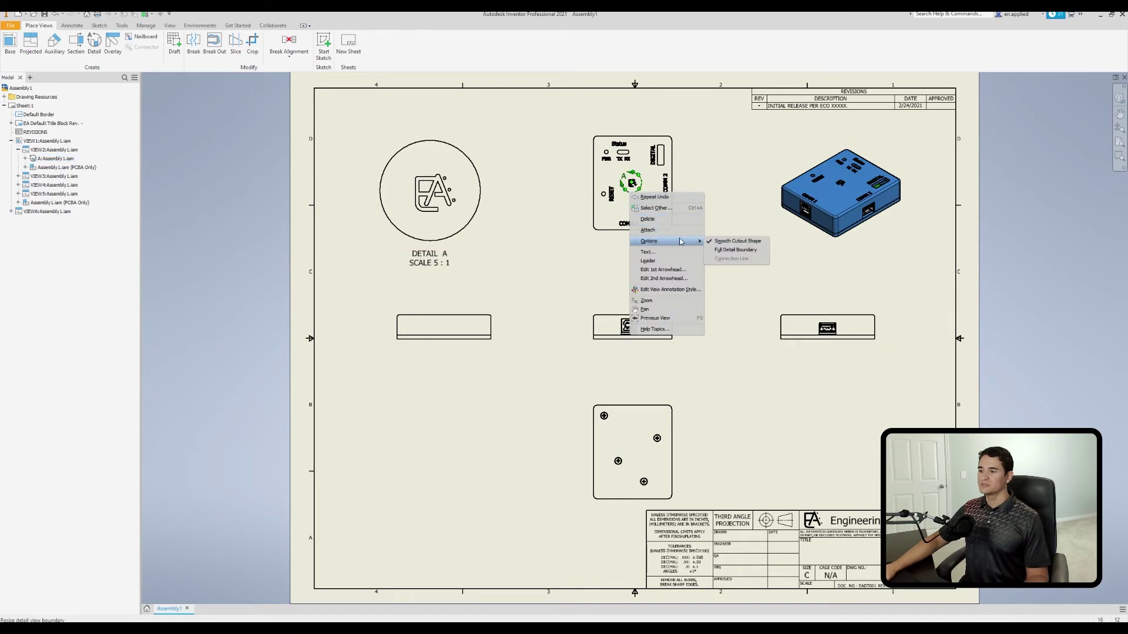
{"action": "left_click", "coordinate": [733, 250]}
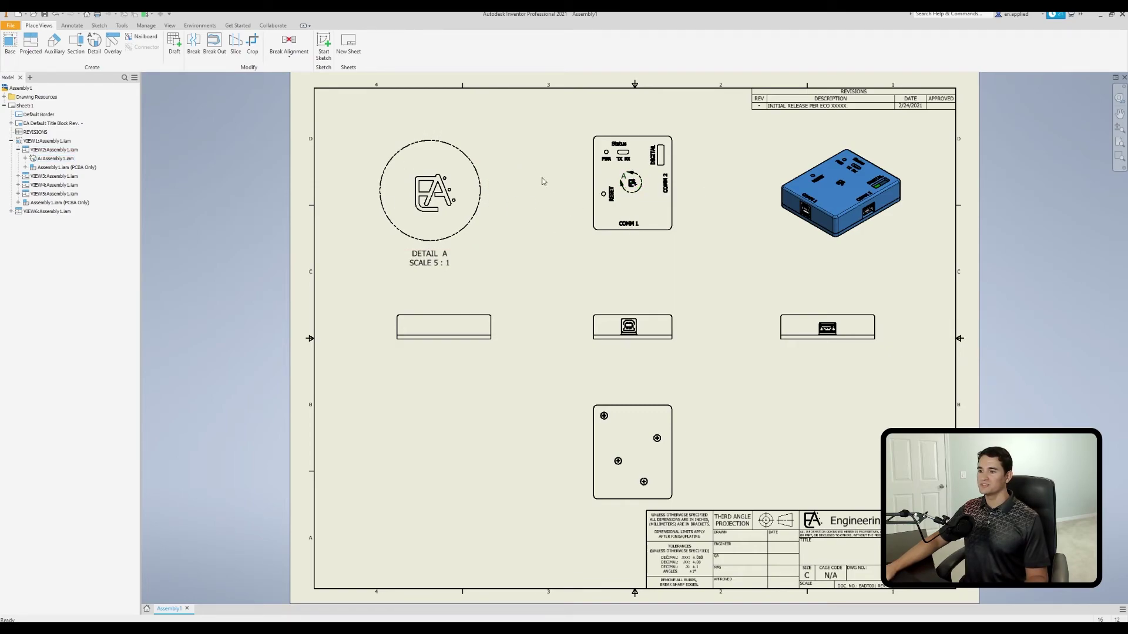
Move detail view A's fence onto the top view's upper-left corner and turn off its Full Detail Boundary option
{"action": "left_click_drag", "start_coordinate": [632, 184], "coordinate": [598, 143]}
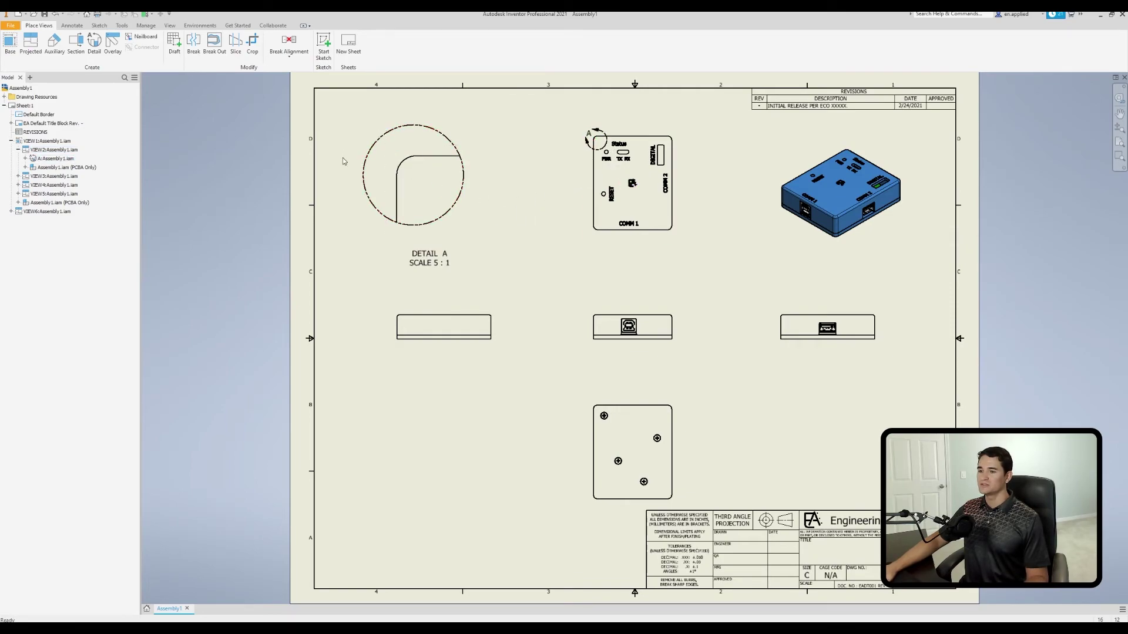
{"action": "right_click", "coordinate": [599, 149]}
{"action": "mouse_move", "coordinate": [625, 199]}
{"action": "left_click", "coordinate": [683, 208]}
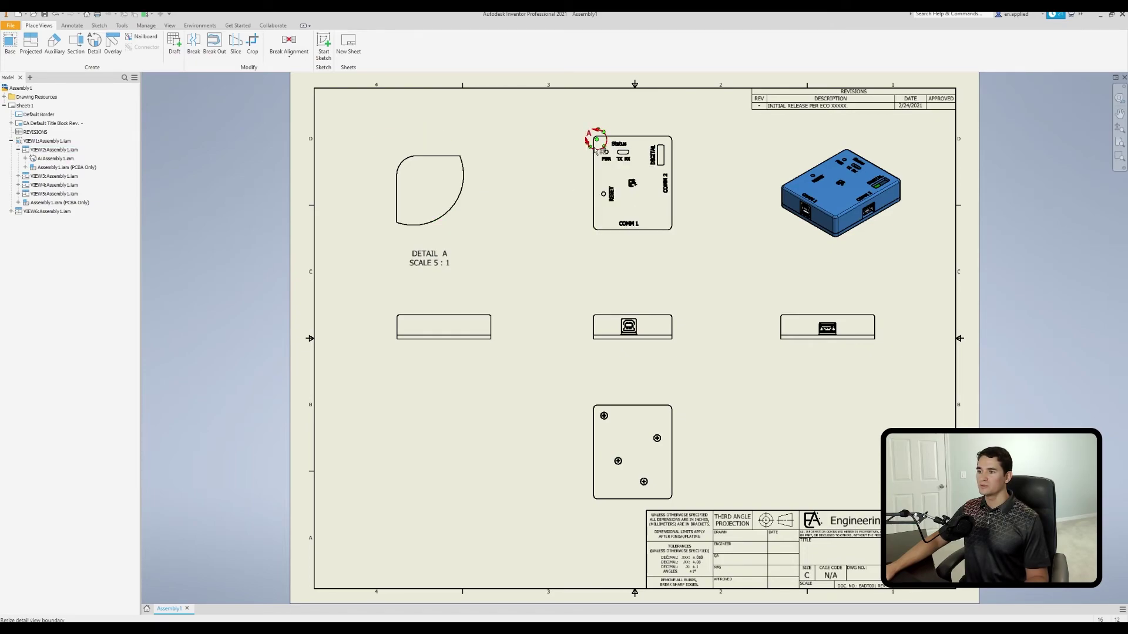
Turn on the Full Detail Boundary and Connection Line options for detail view A
{"action": "right_click", "coordinate": [593, 146]}
{"action": "mouse_move", "coordinate": [662, 198]}
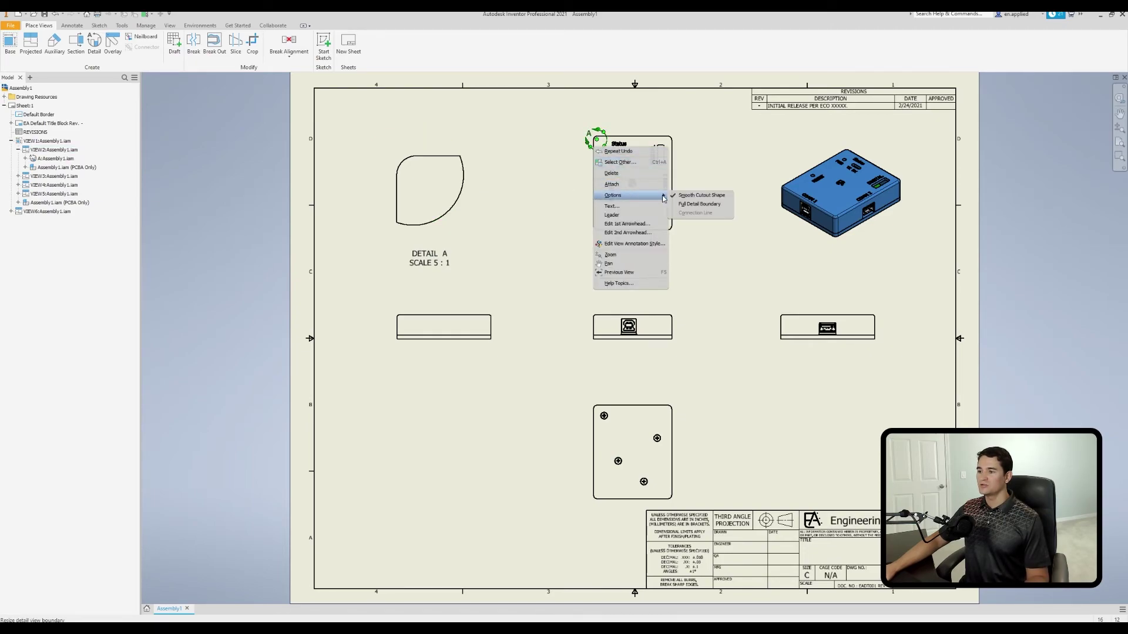
{"action": "left_click", "coordinate": [699, 204]}
{"action": "right_click", "coordinate": [596, 147]}
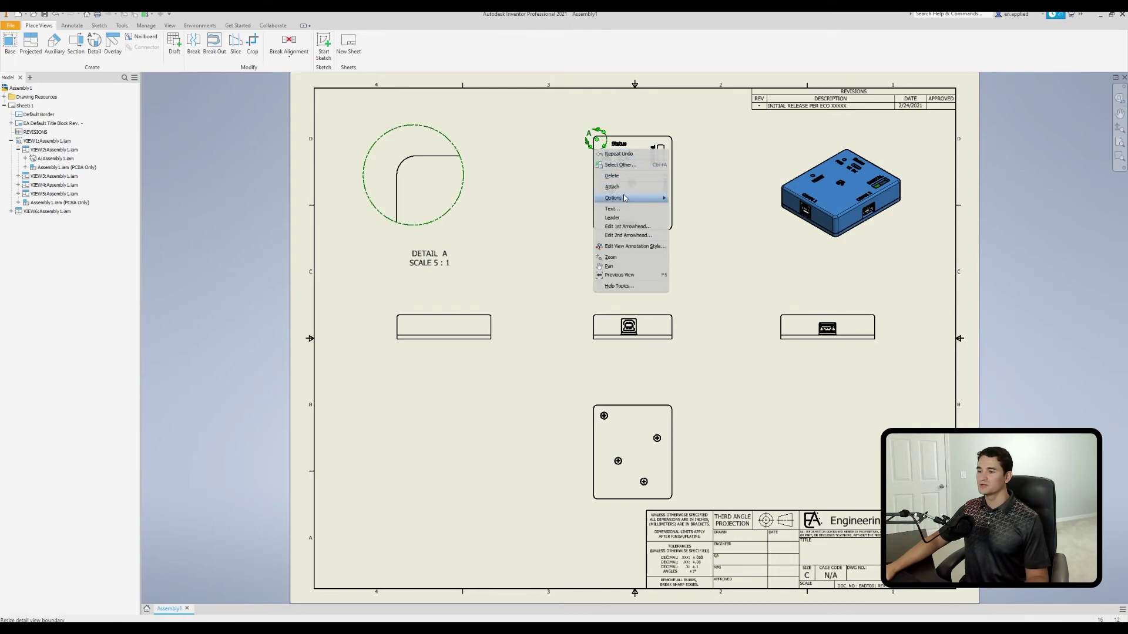
{"action": "mouse_move", "coordinate": [626, 198]}
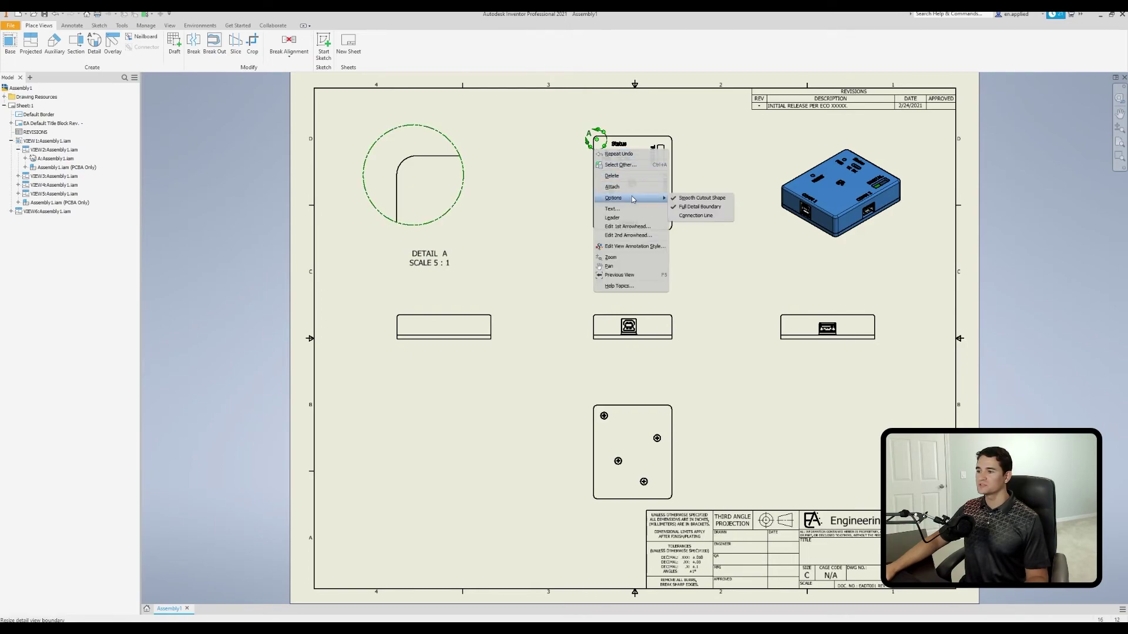
{"action": "left_click", "coordinate": [694, 216]}
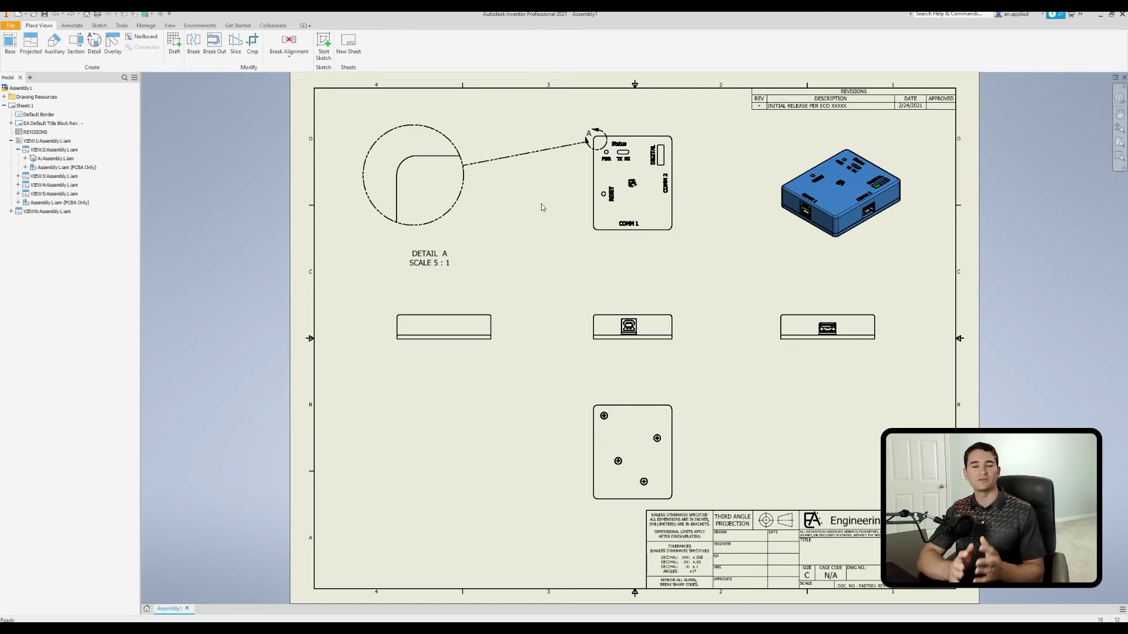
Attach detail view A's fence to the point where the top view's upper edge meets its upper-left rounded corner
{"action": "scroll", "coordinate": [599, 162], "scroll_direction": "up", "scroll_amount": 4}
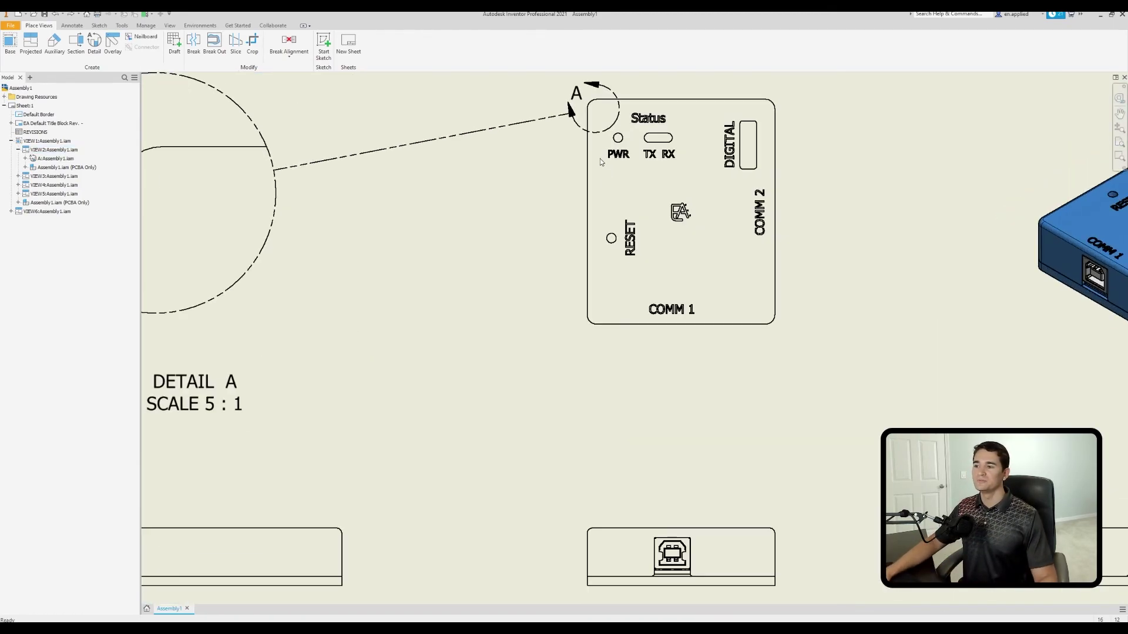
{"action": "scroll", "coordinate": [585, 130], "scroll_direction": "up", "scroll_amount": 2}
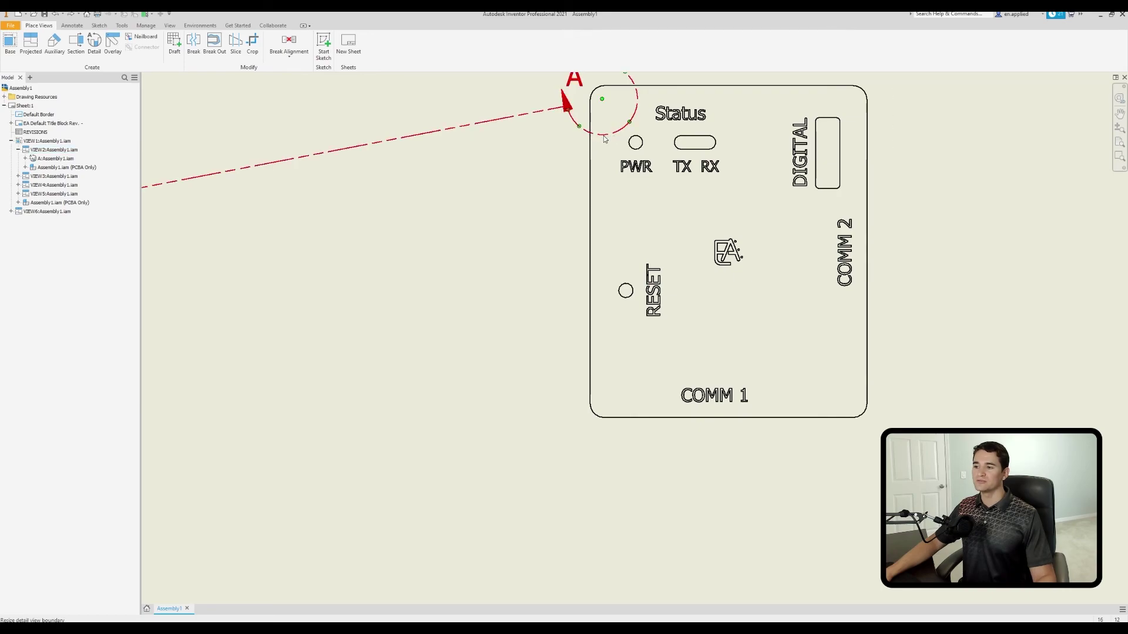
{"action": "right_click", "coordinate": [605, 139]}
{"action": "left_click", "coordinate": [629, 172]}
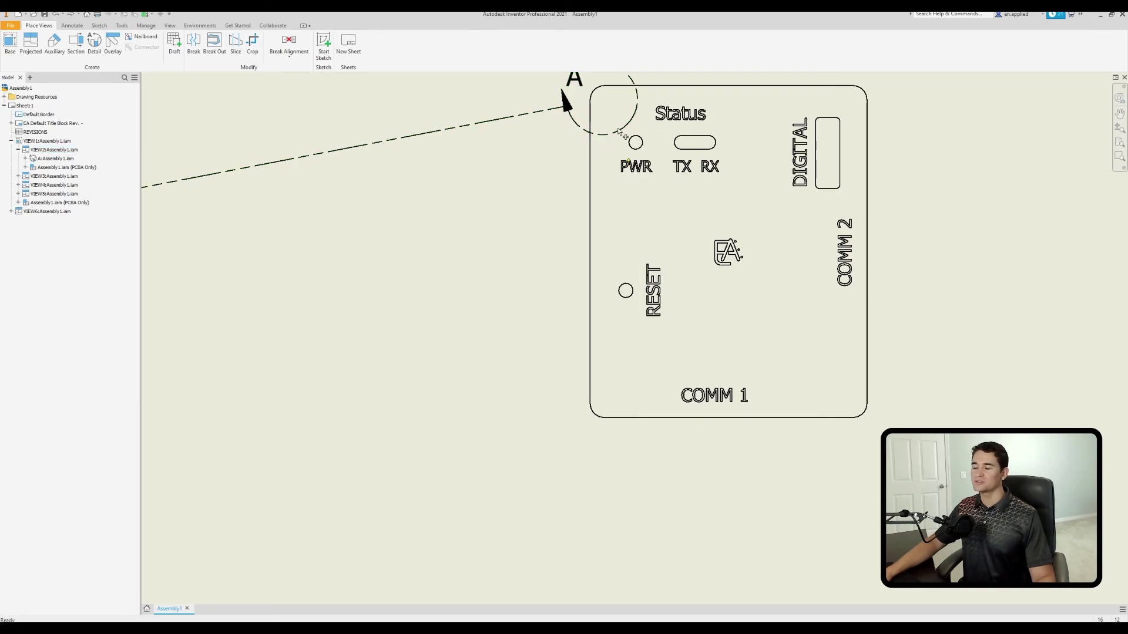
{"action": "scroll", "coordinate": [620, 135], "scroll_direction": "up", "scroll_amount": 3}
{"action": "middle_click_drag", "start_coordinate": [609, 106], "coordinate": [590, 167]}
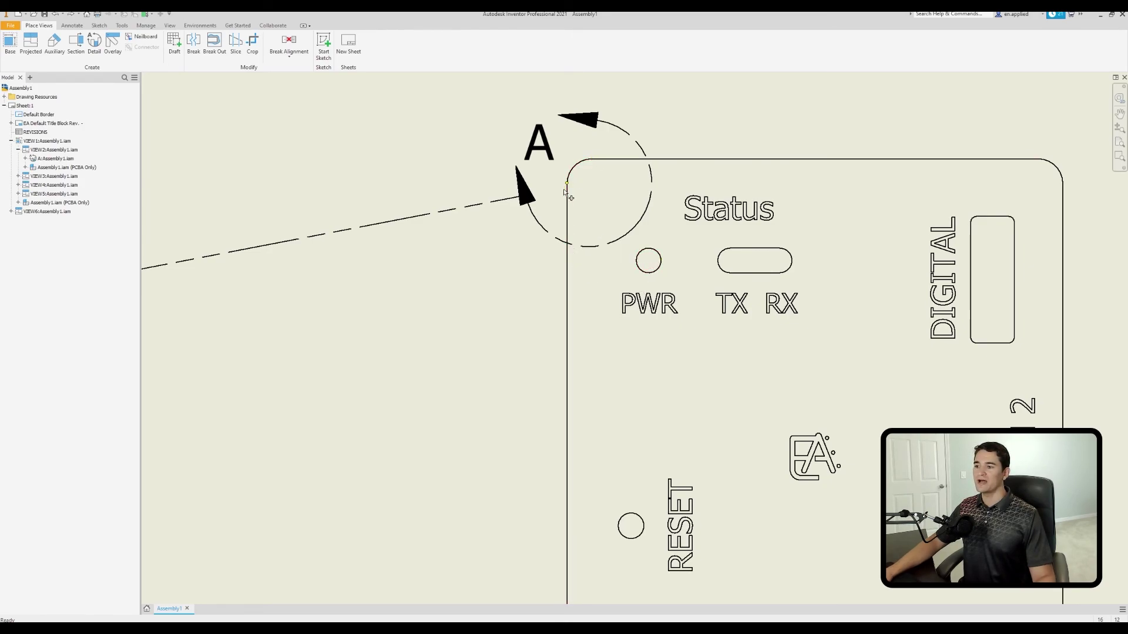
{"action": "left_click", "coordinate": [592, 158]}
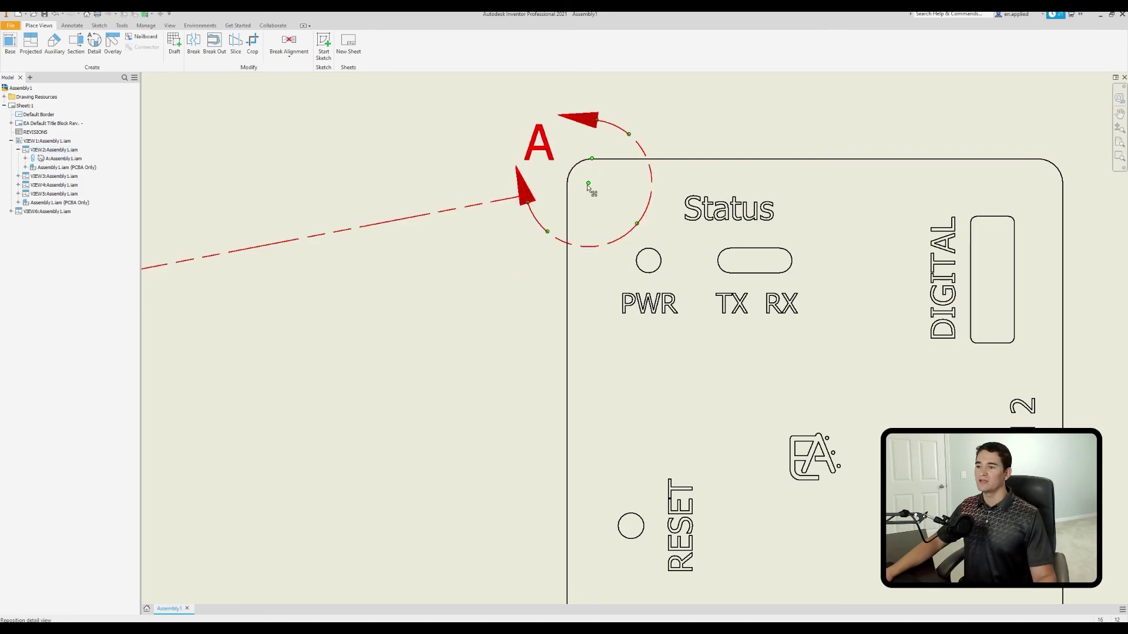
{"action": "scroll", "coordinate": [588, 183], "scroll_direction": "up", "scroll_amount": 3}
{"action": "left_click_drag", "start_coordinate": [677, 286], "coordinate": [699, 158]}
{"action": "scroll", "coordinate": [687, 141], "scroll_direction": "up", "scroll_amount": 2}
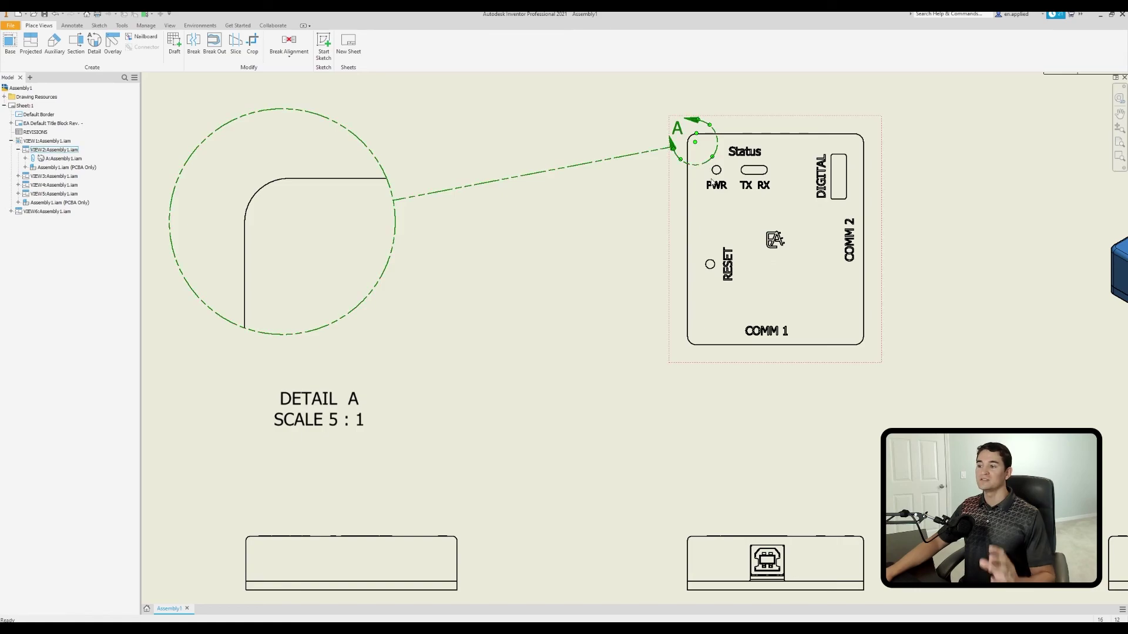
{"action": "middle_click_drag", "start_coordinate": [699, 158], "coordinate": [666, 186]}
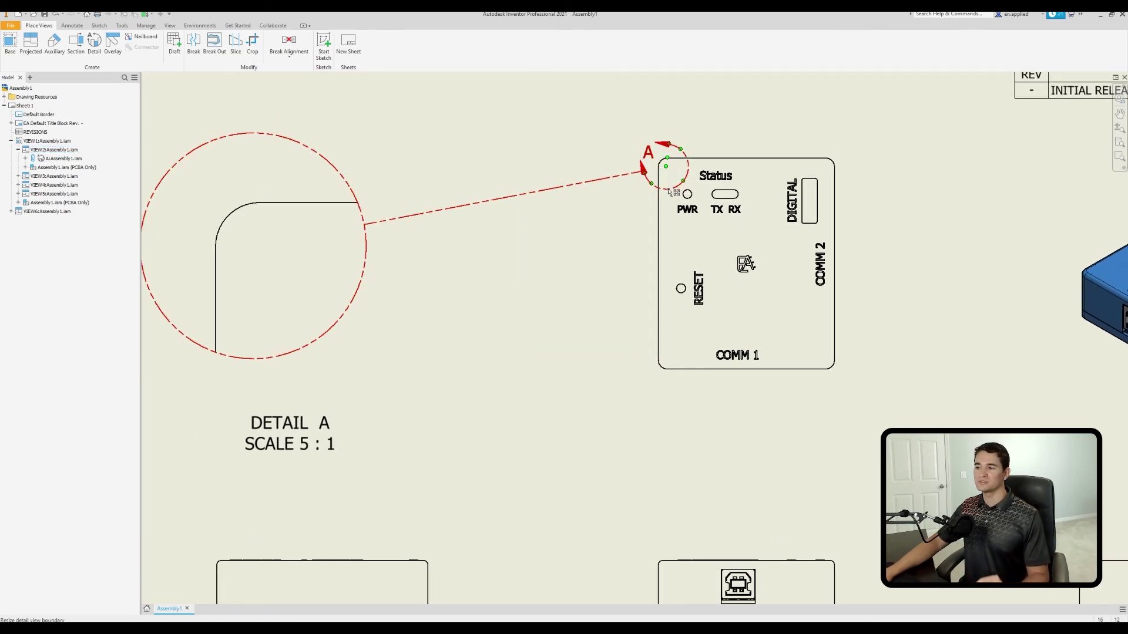
Detach detail view A's fence from the corner point and move it back over the EA logo in the top view
{"action": "right_click", "coordinate": [669, 191]}
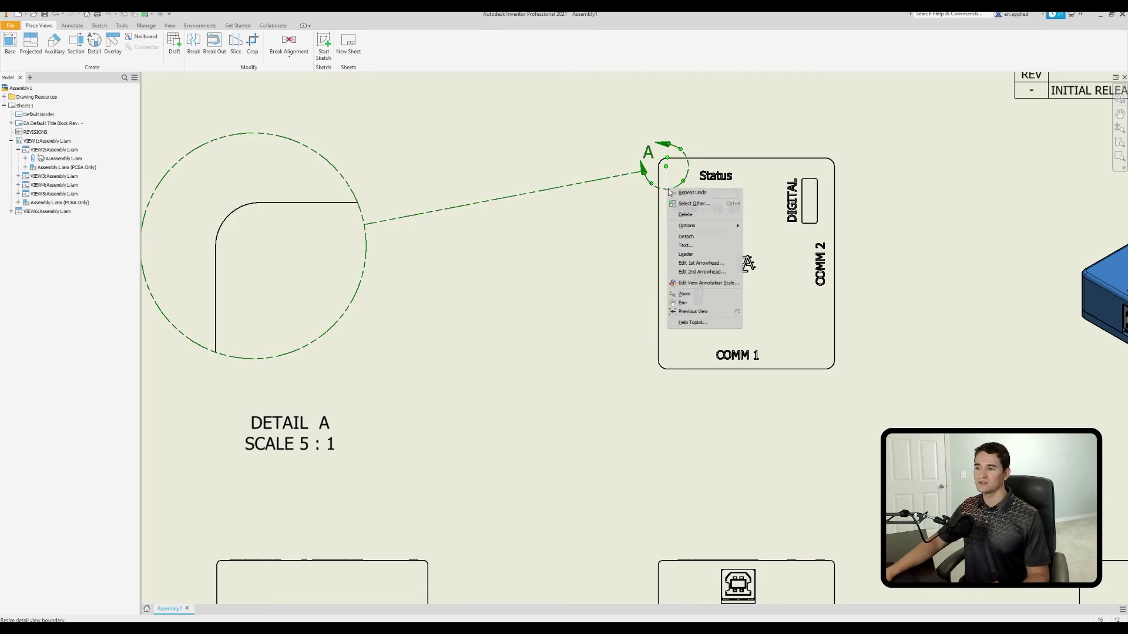
{"action": "left_click", "coordinate": [694, 237]}
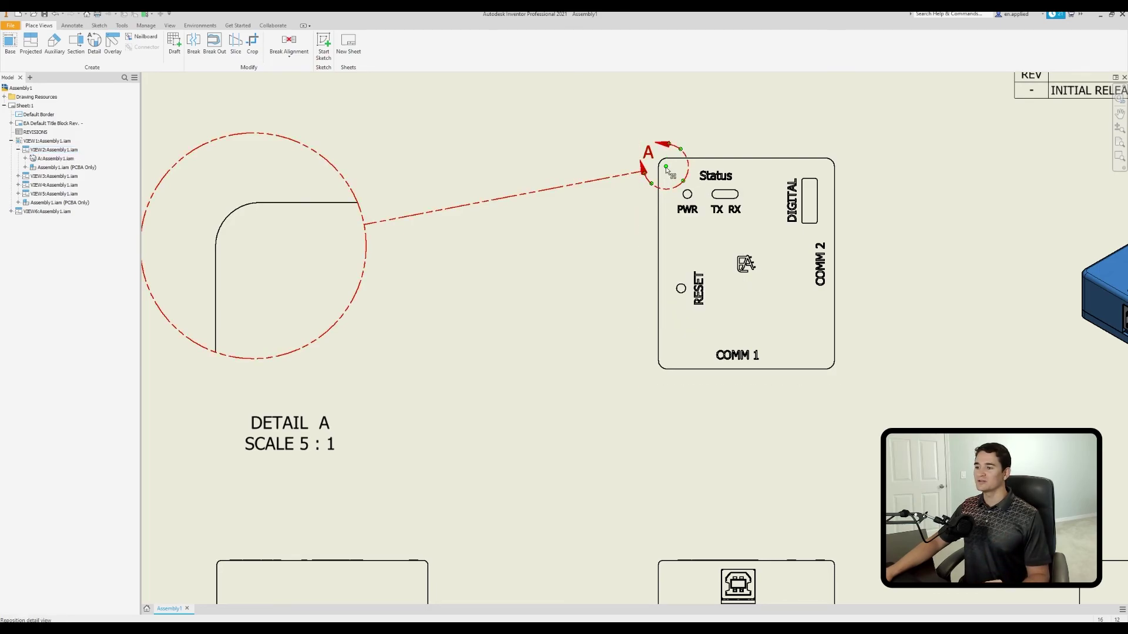
{"action": "left_click_drag", "start_coordinate": [670, 172], "coordinate": [747, 270]}
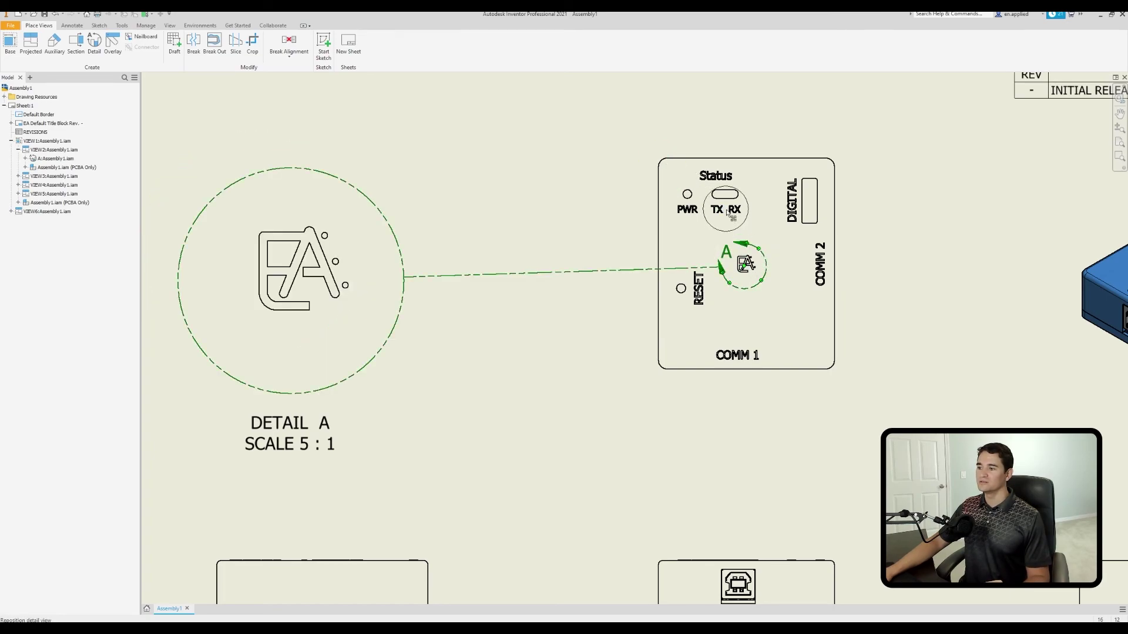